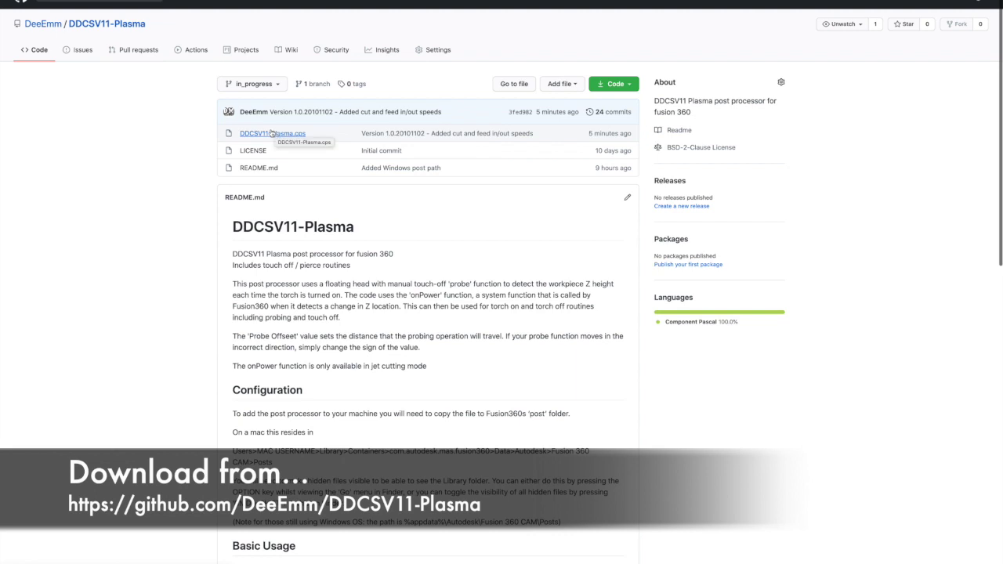
- Read the README's Configuration section and highlight the Mac and Windows paths of the Fusion 360 Posts folder
scroll(425, 305, down, 3)
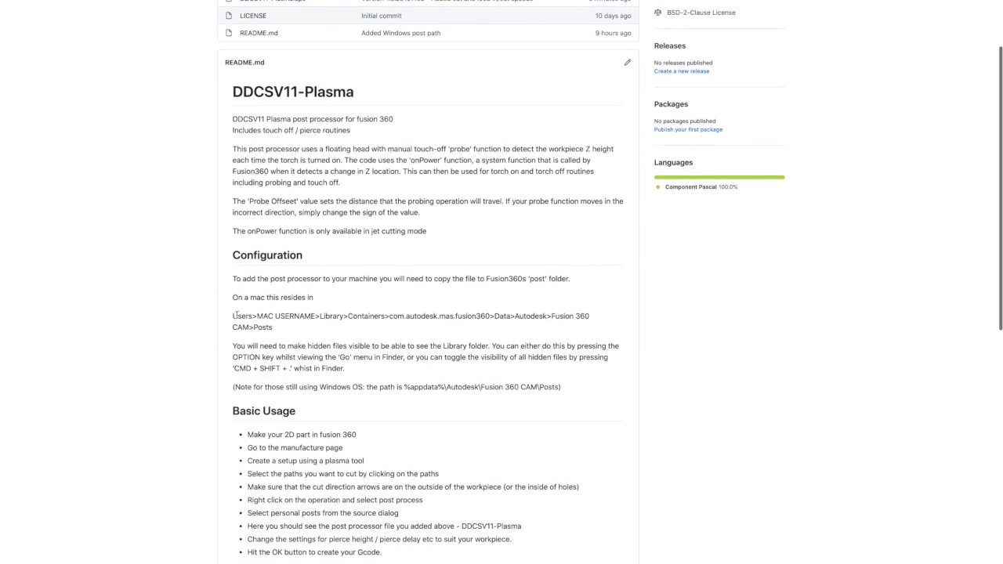
double_click(234, 315)
drag(246, 323, 274, 328)
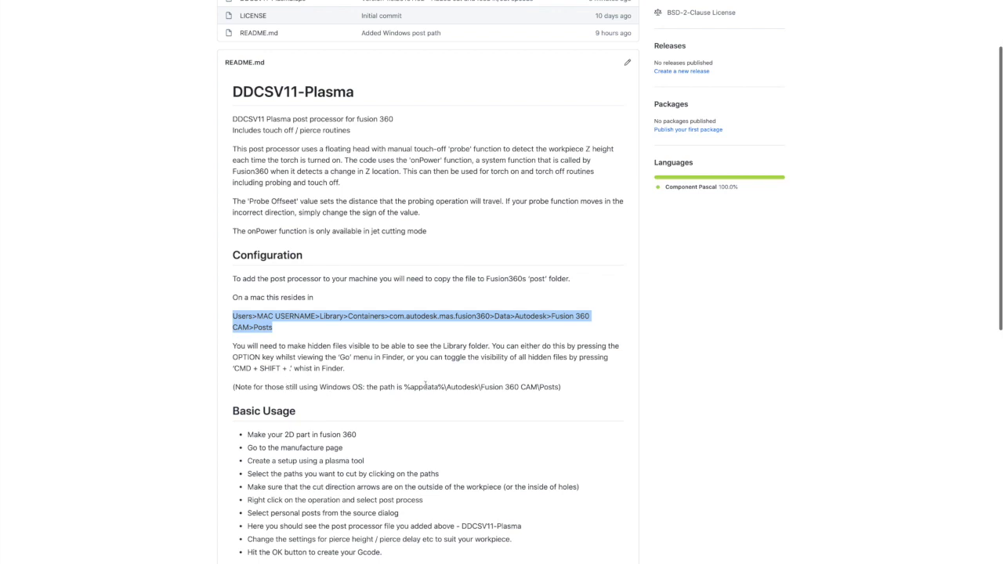
drag(404, 387, 557, 387)
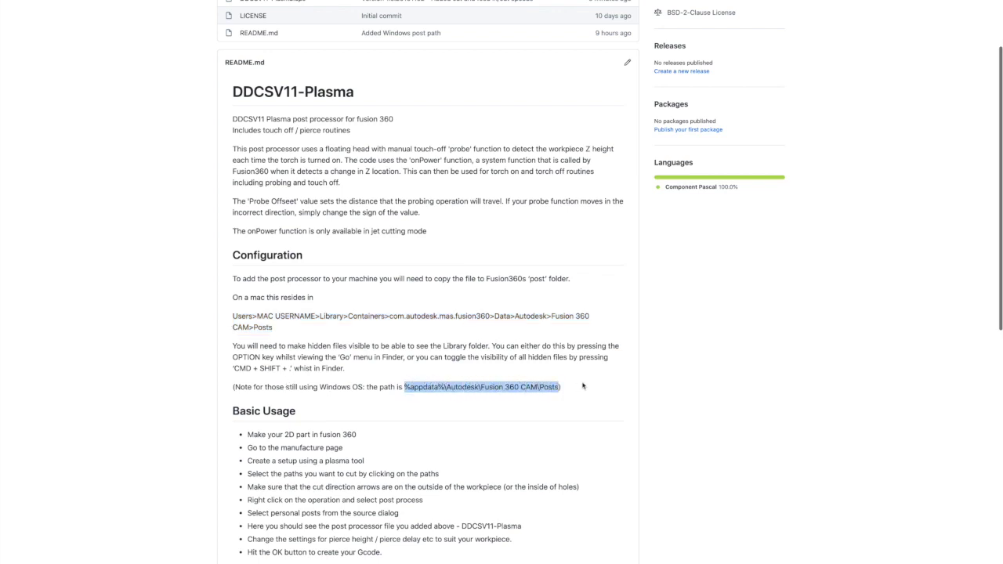
click(583, 385)
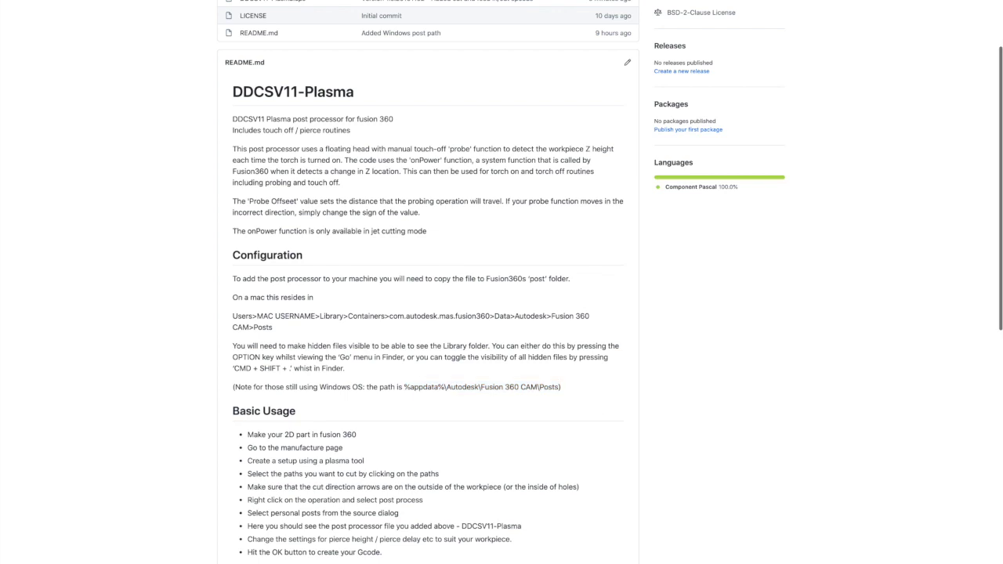
- Switch to Autodesk Fusion 360 and create a sketch on the front (XY) plane
mouse_move(584, 558)
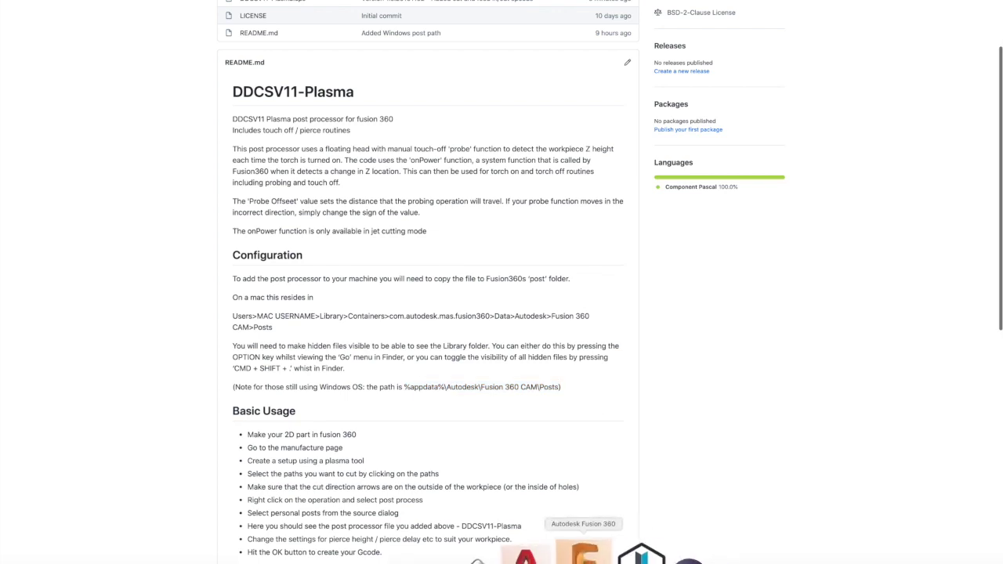
click(583, 555)
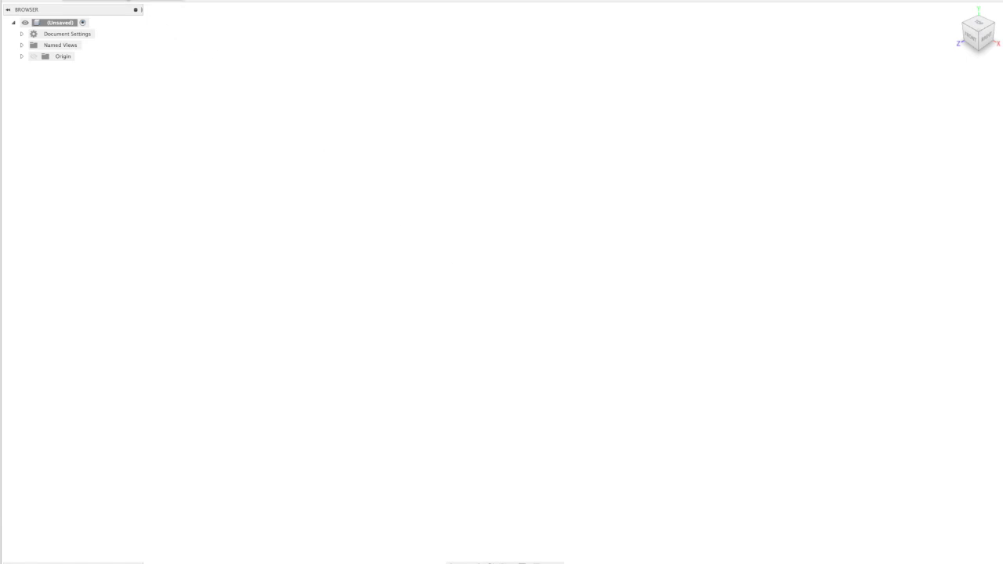
click(126, 1)
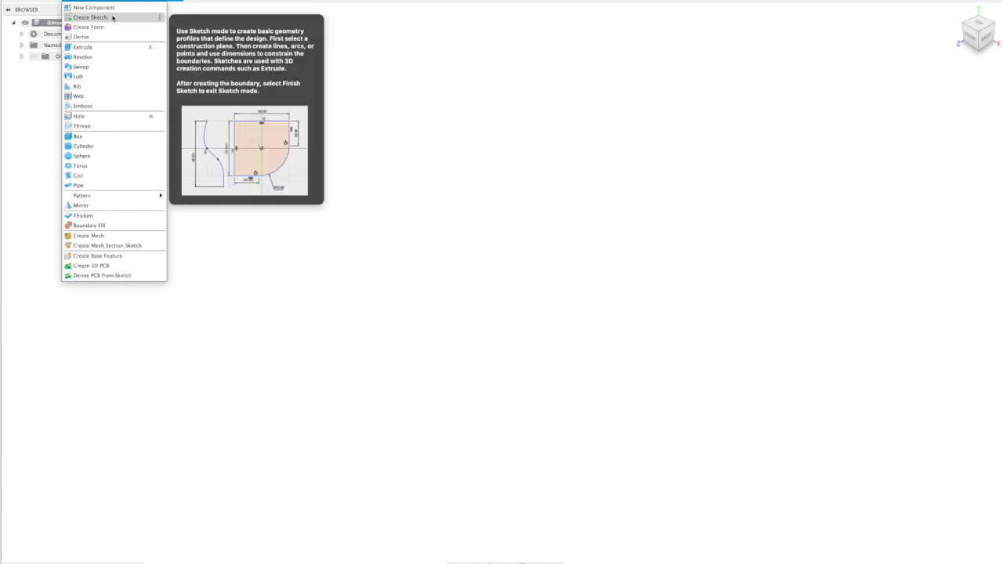
click(114, 18)
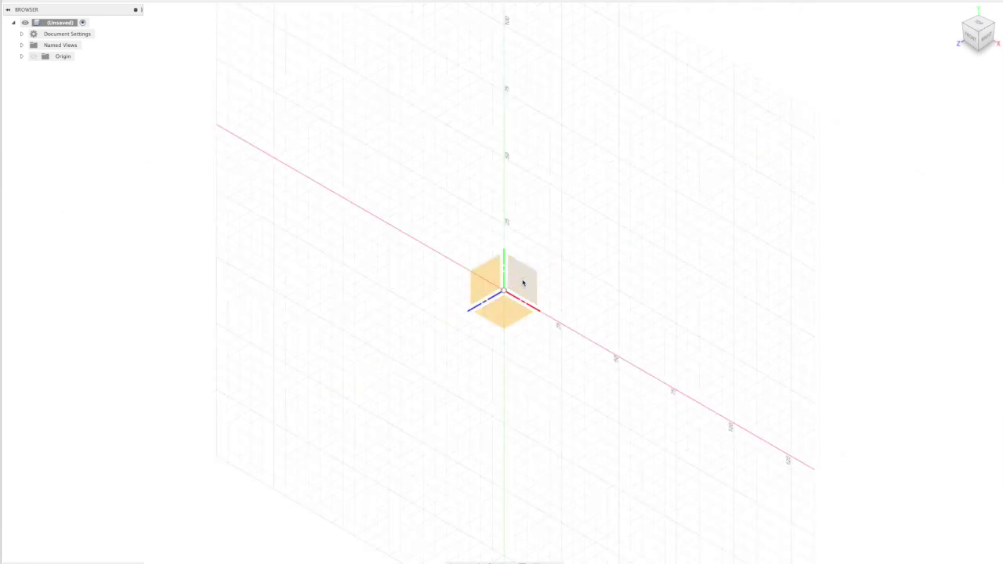
click(522, 281)
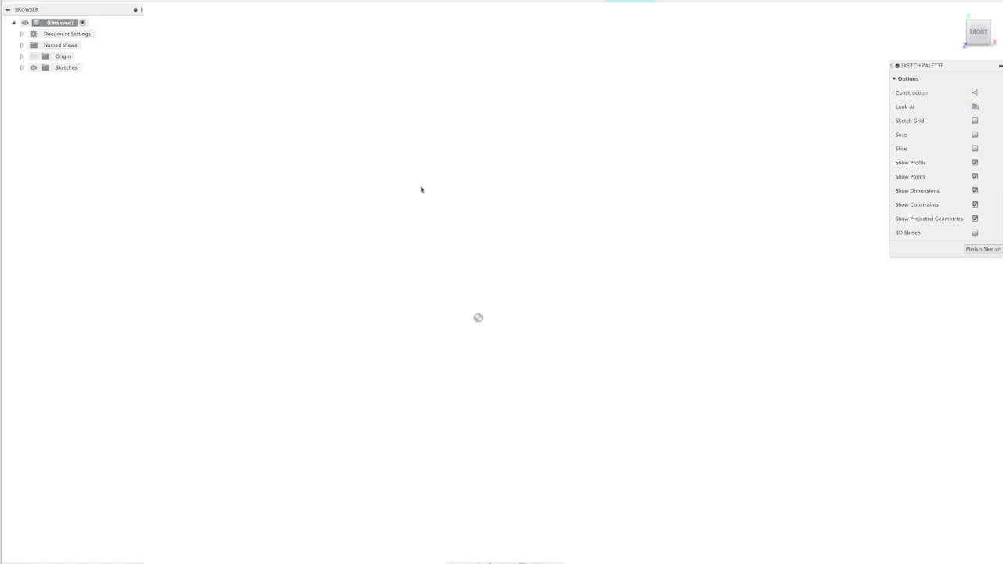
- Draw a 10 mm diameter circle centred on the sketch origin
click(113, 2)
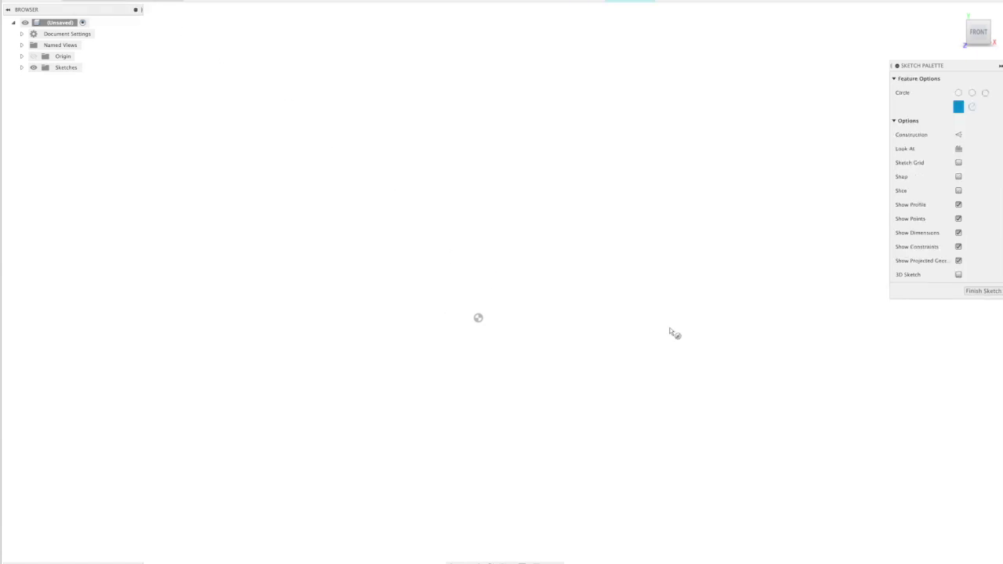
click(478, 318)
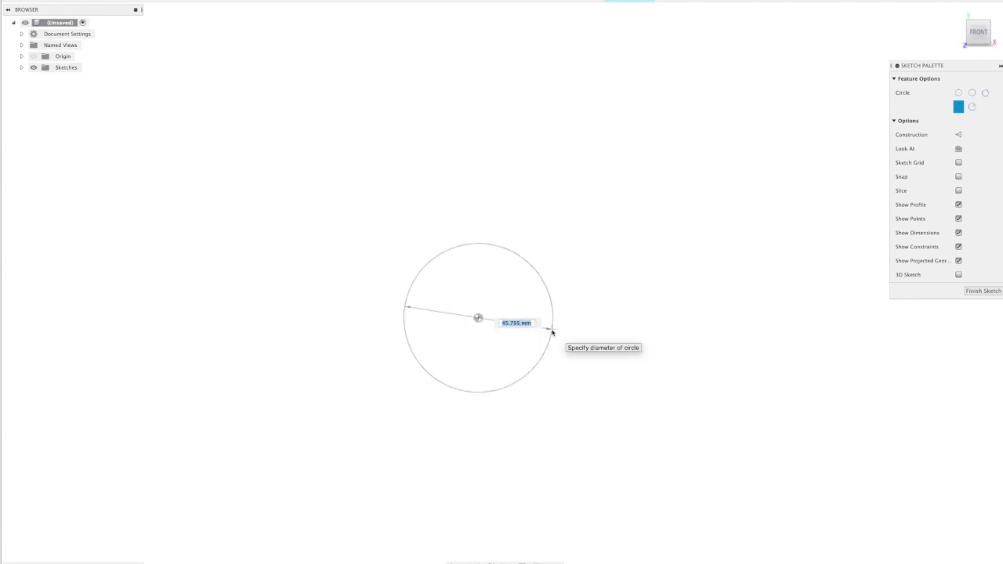
text(10)
key(Tab)
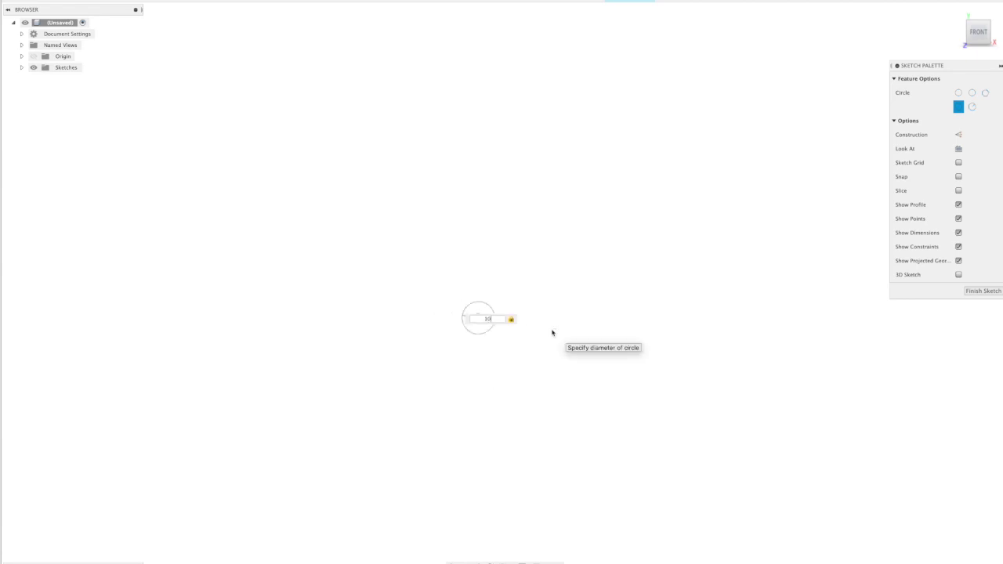
key(Return)
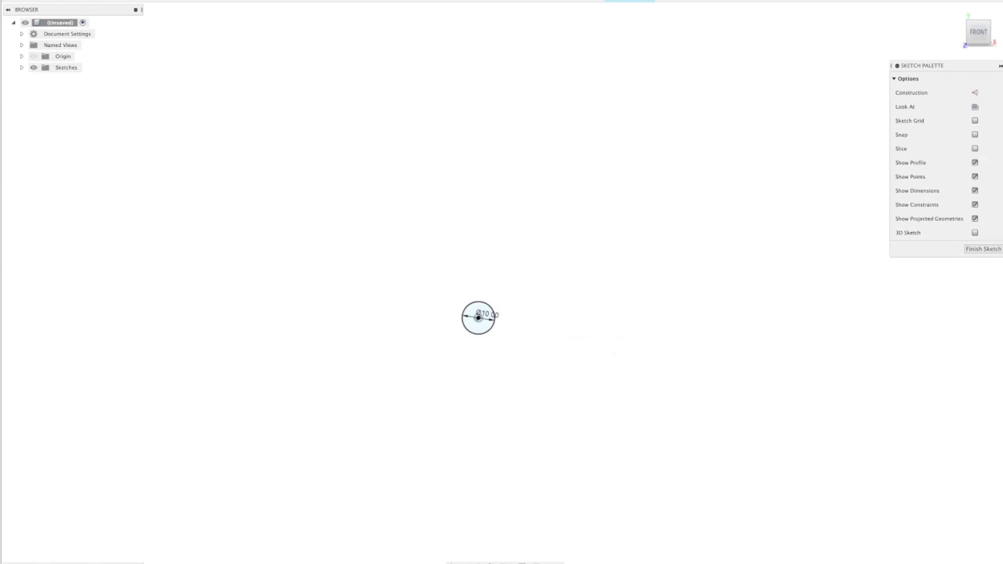
- Draw a concentric 30 mm diameter circle around the 10 mm circle and finish the sketch
key(c)
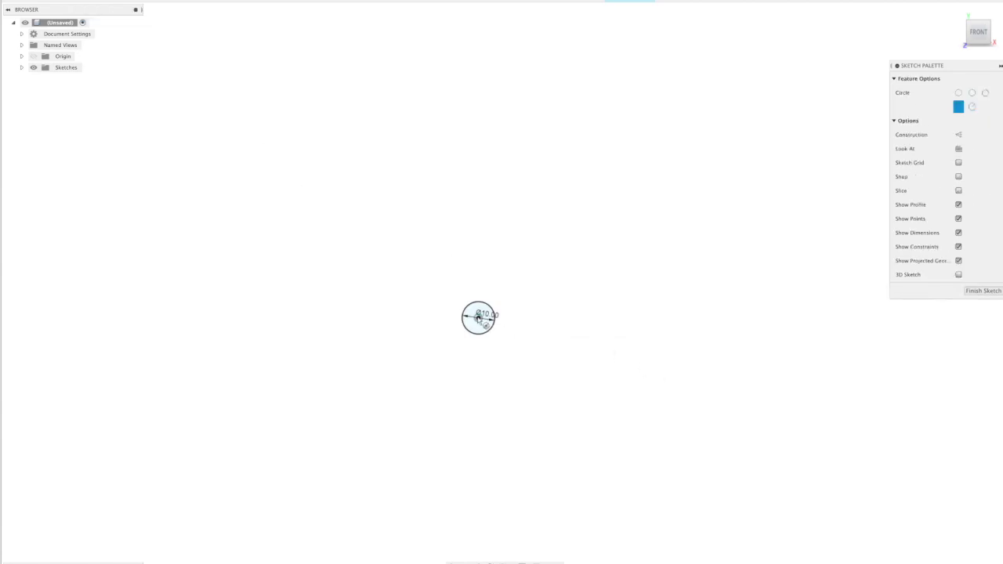
click(478, 317)
text(30)
key(Return)
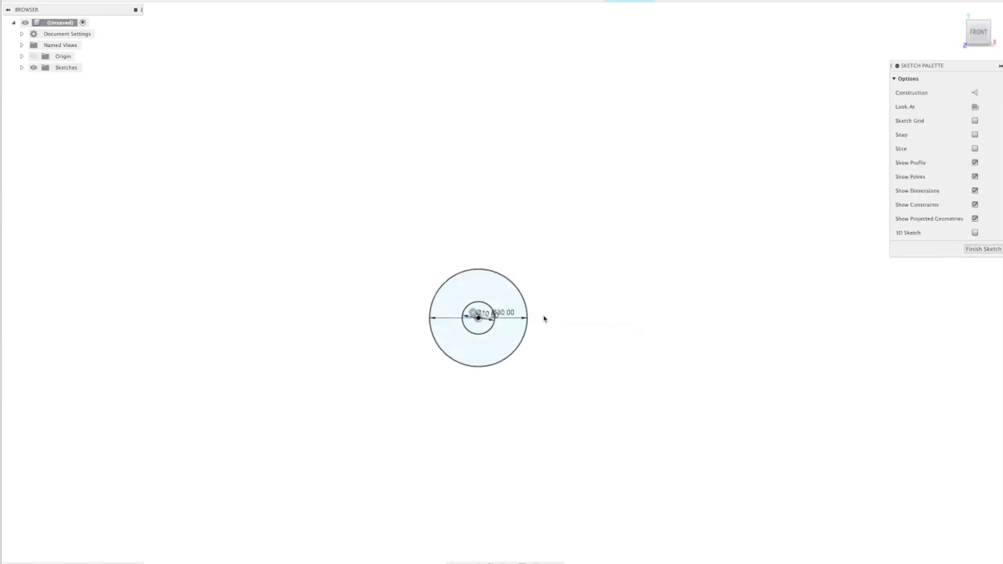
click(988, 249)
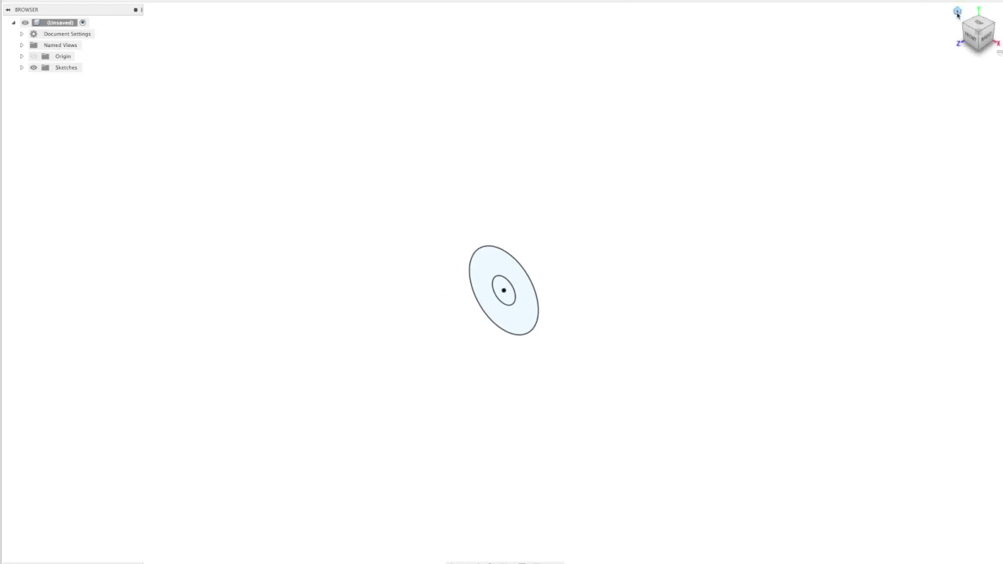
- Extrude the ring-shaped profile between the two circles as a new body
click(957, 12)
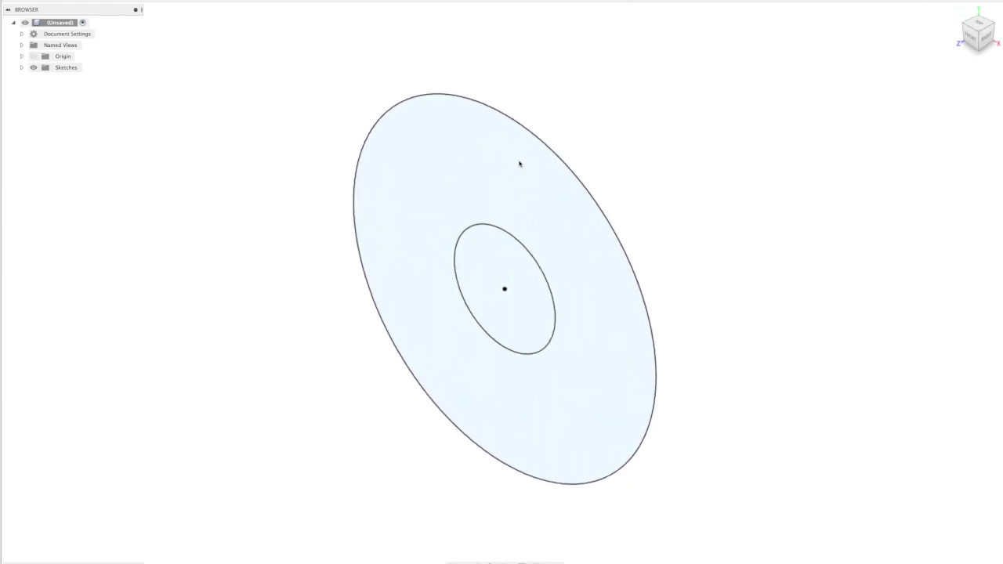
click(465, 163)
key(q)
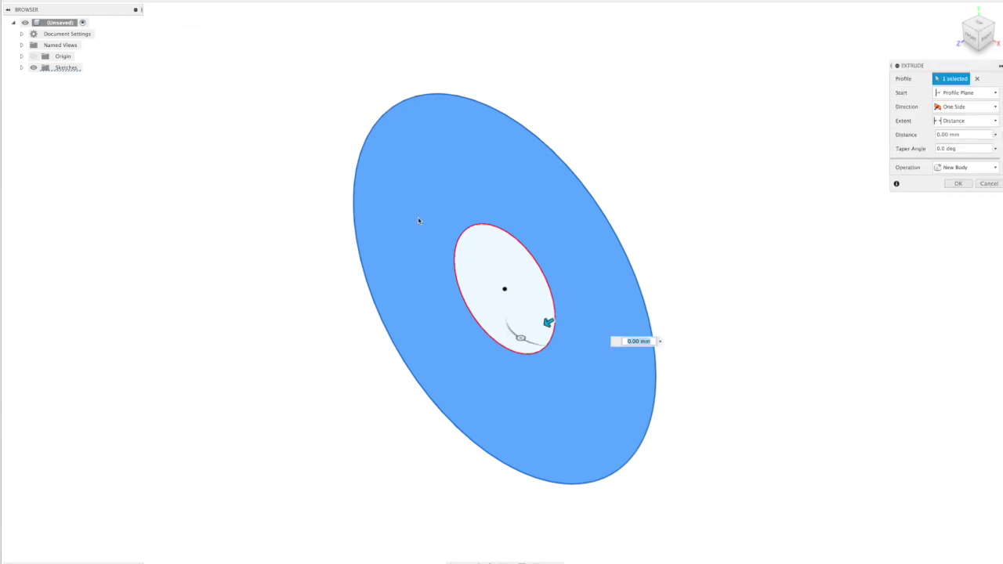
click(419, 221)
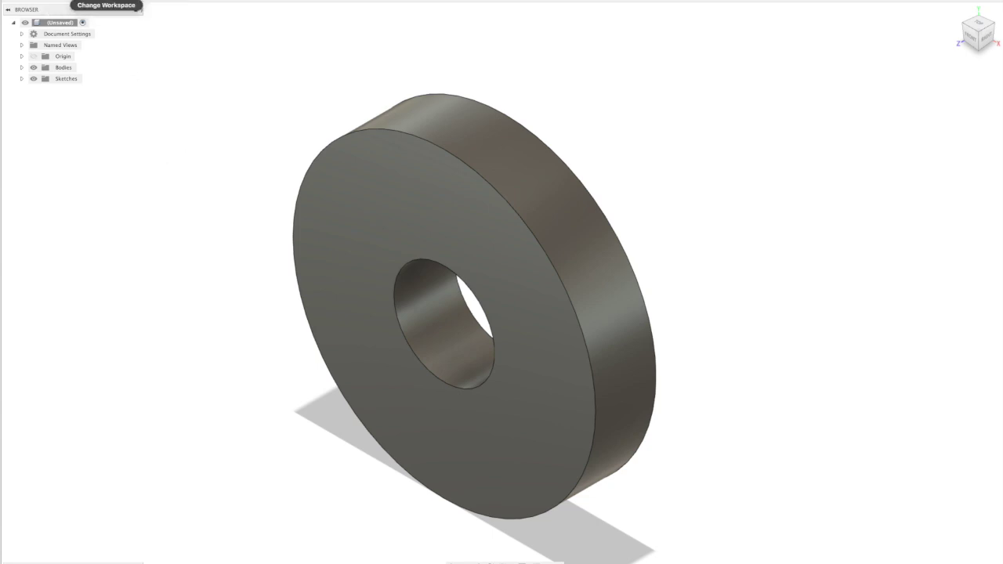
- Change to the Manufacture workspace and start a new setup for the washer
click(136, 9)
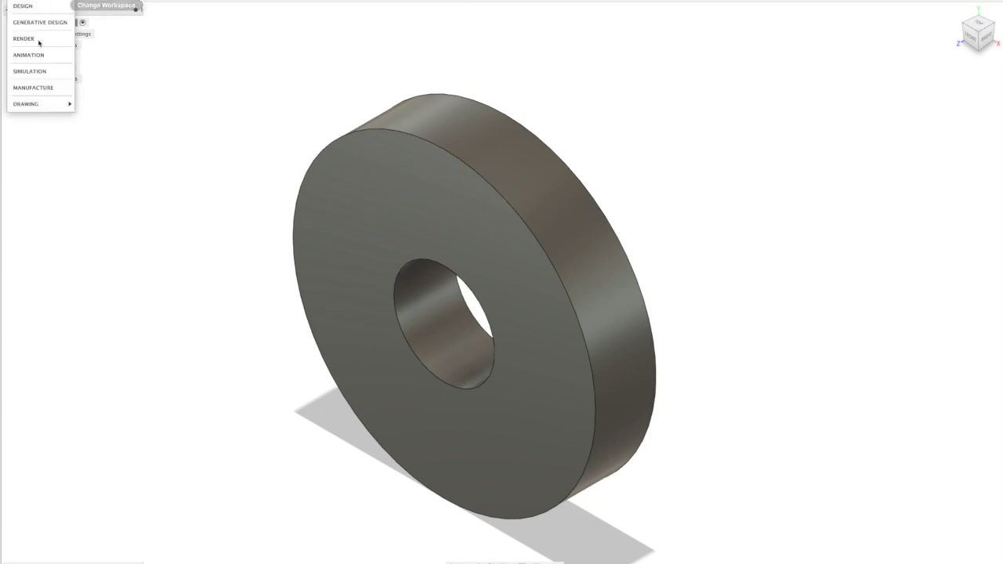
click(36, 89)
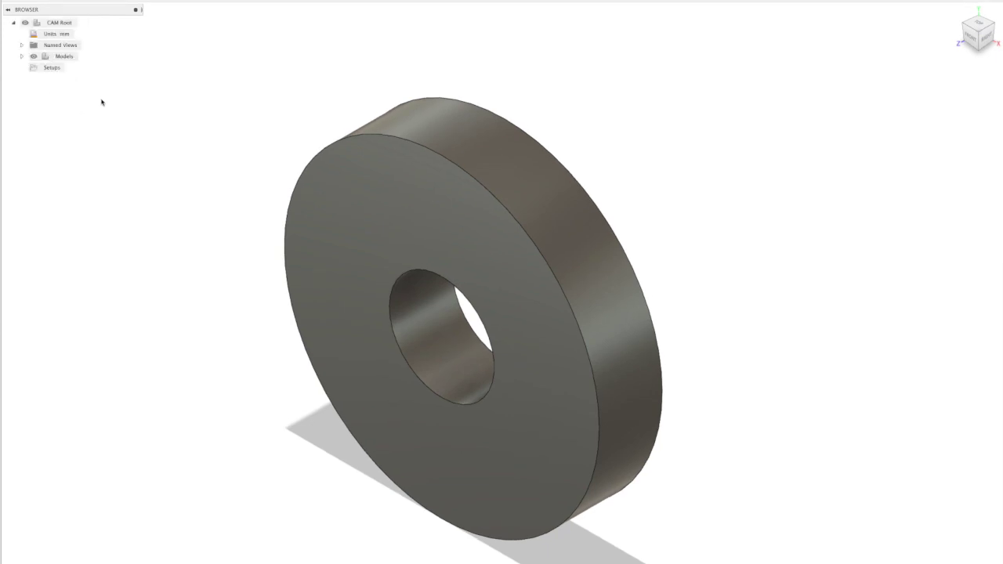
right_click(55, 71)
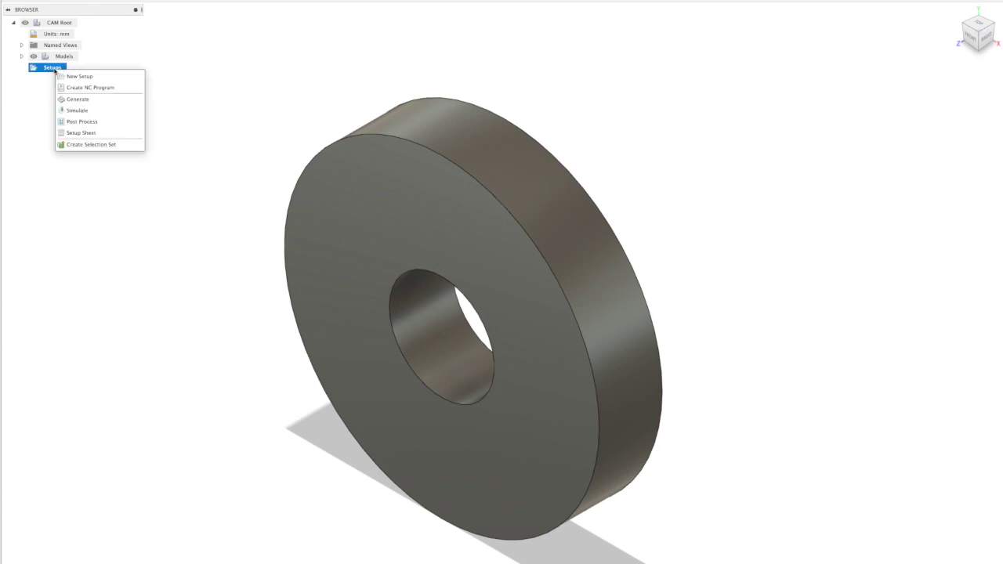
click(79, 77)
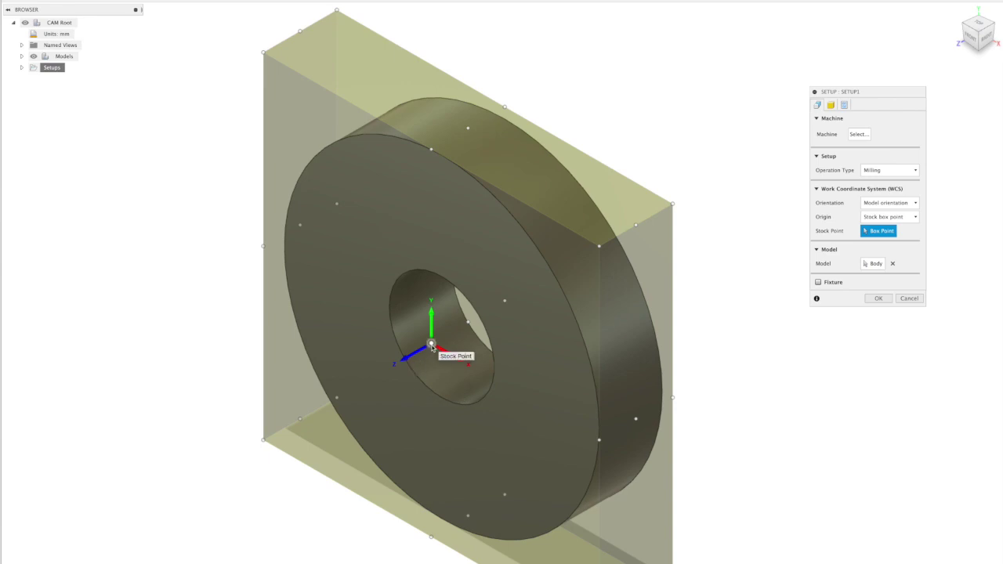
- Assign the Autodesk Generic 3-axis machine from the Fusion 360 library to the setup
click(857, 134)
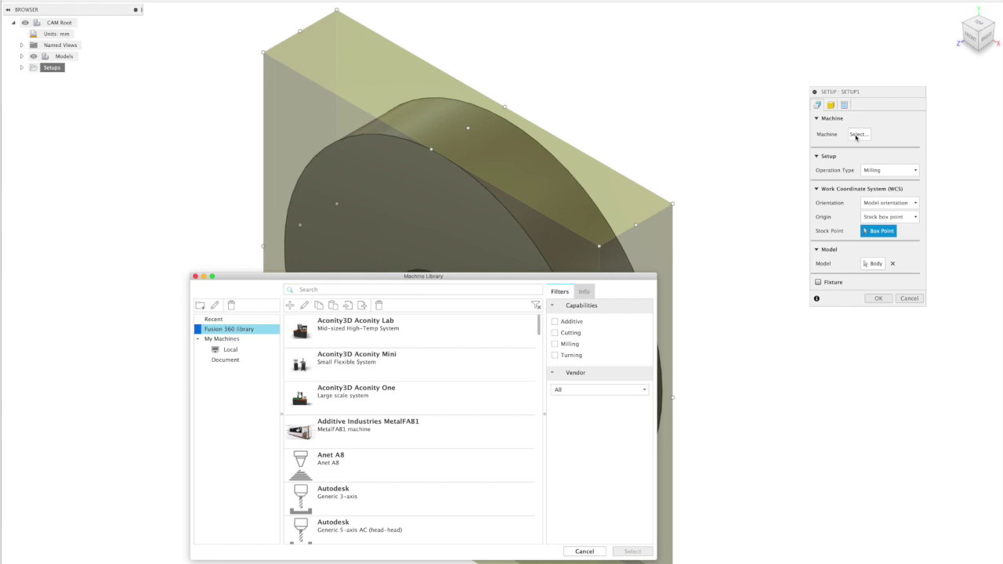
click(345, 462)
click(354, 493)
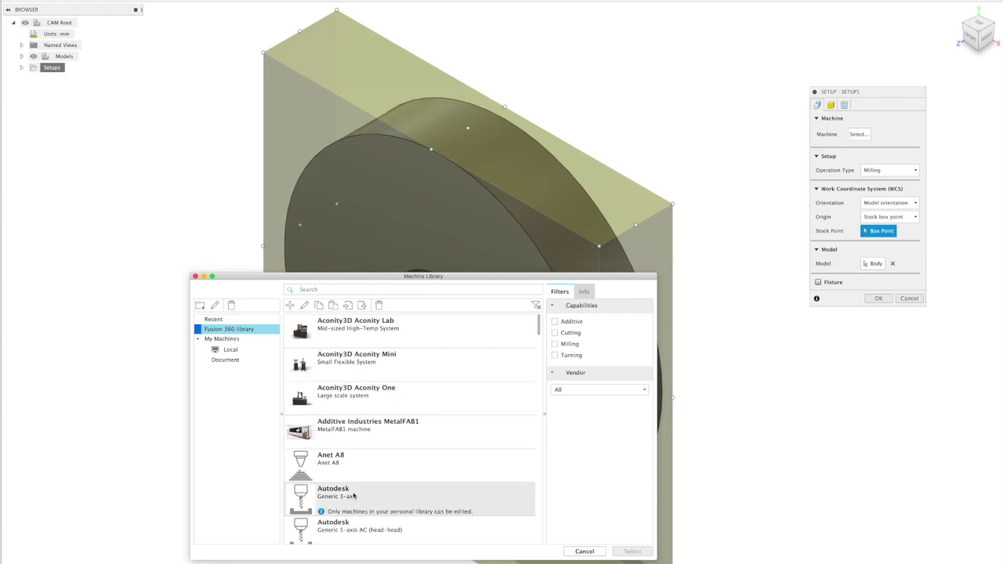
click(633, 552)
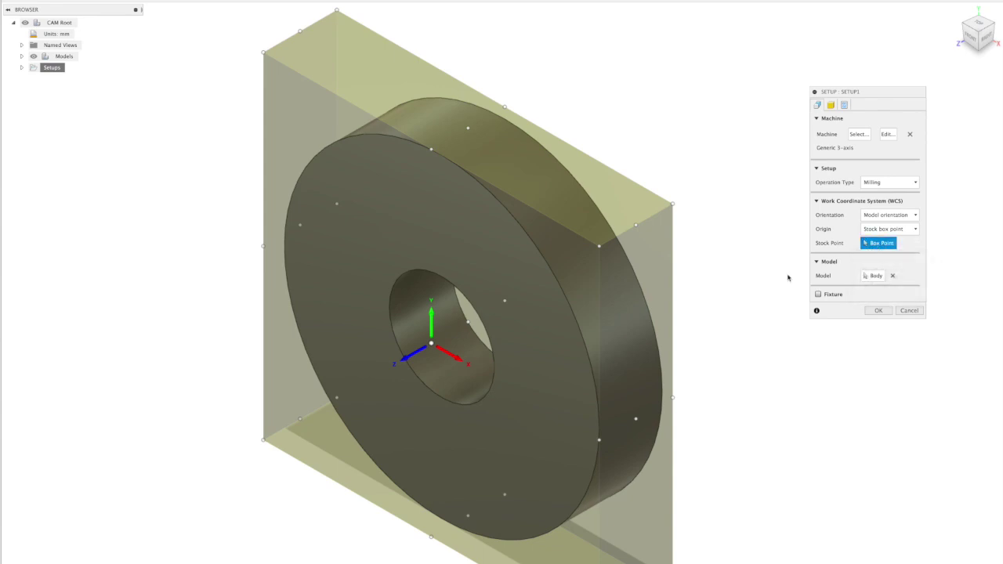
- Place the setup's WCS origin on the lower-left corner of the stock's front face, and review the model body and stock settings
click(262, 441)
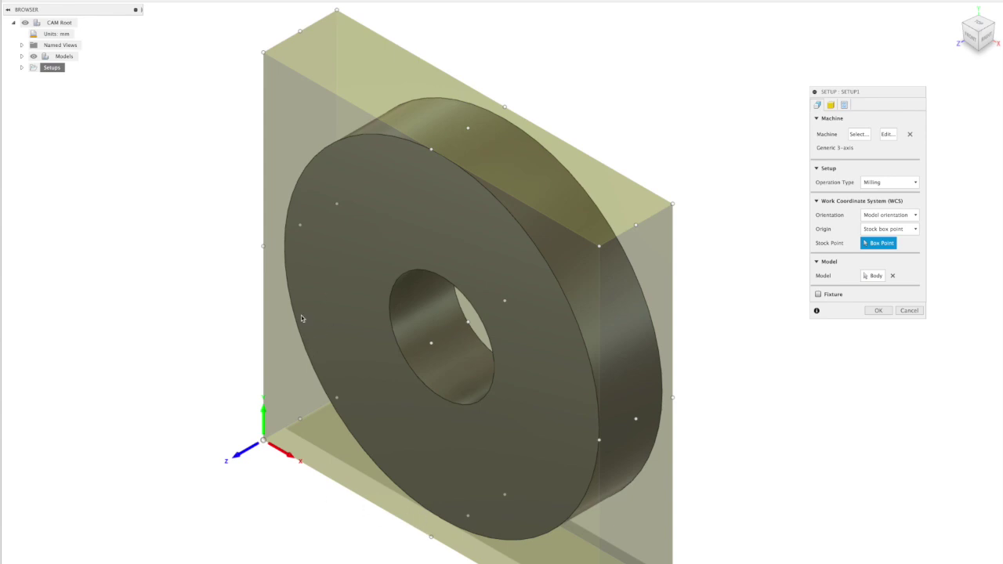
click(874, 276)
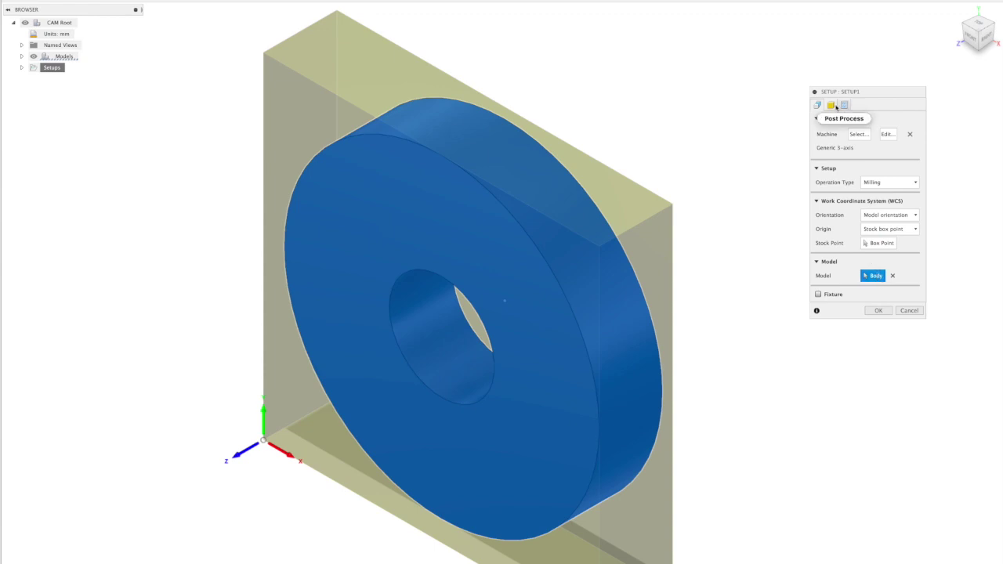
click(832, 107)
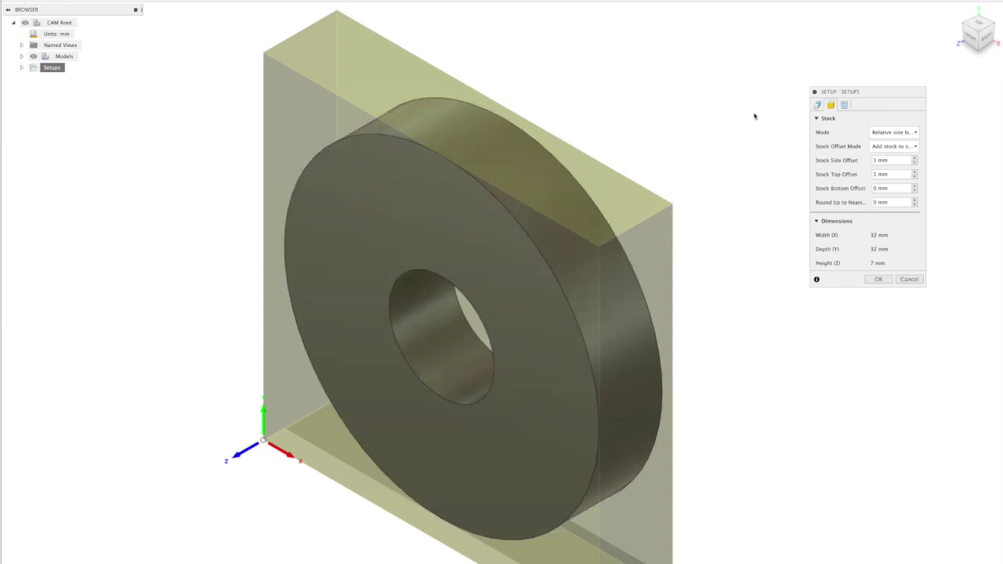
- Name the setup's program "Washer - drill" with the comment "washer" and accept the setup
click(845, 105)
double_click(897, 132)
text(Was)
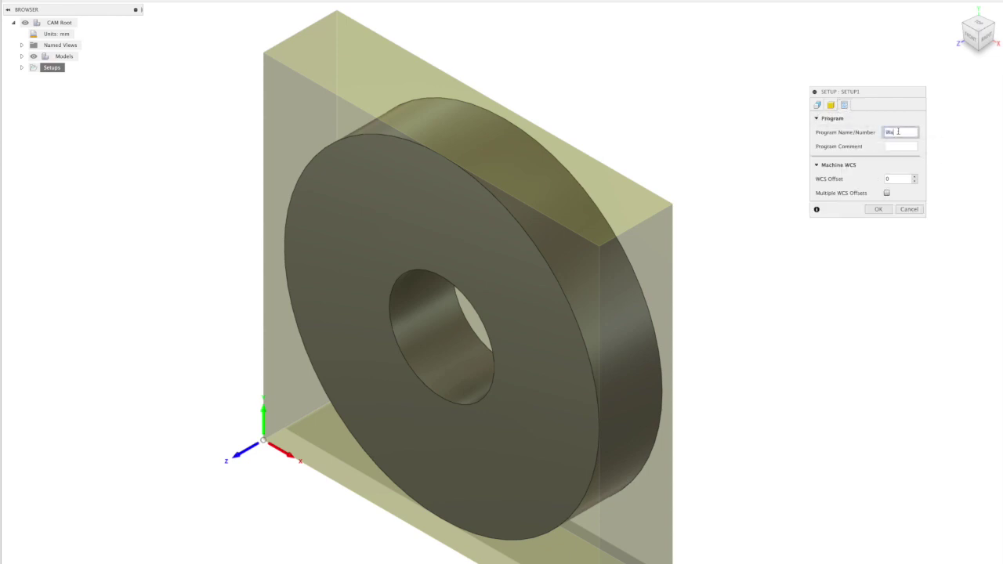
text(her - drill)
click(895, 147)
text(washe)
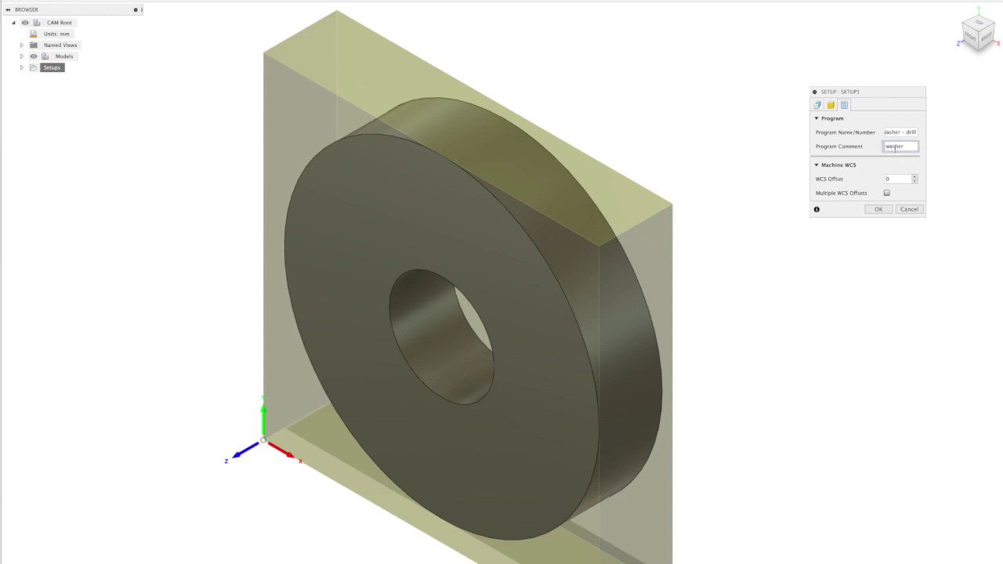
click(879, 209)
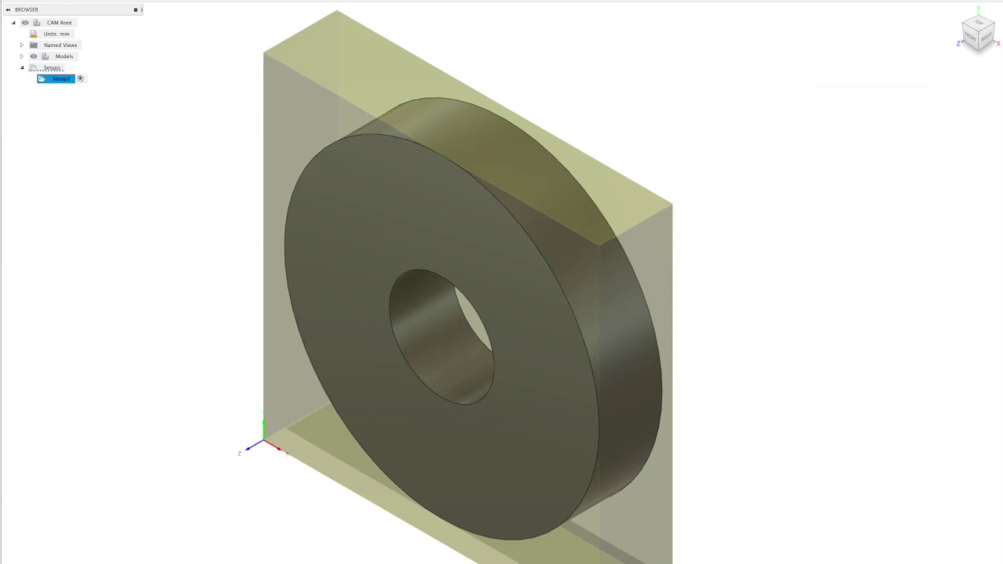
- Add a Drill operation to the setup and assign the 0.28 mm metric drill with the Aluminum - Drilling preset
right_click(55, 79)
mouse_move(91, 99)
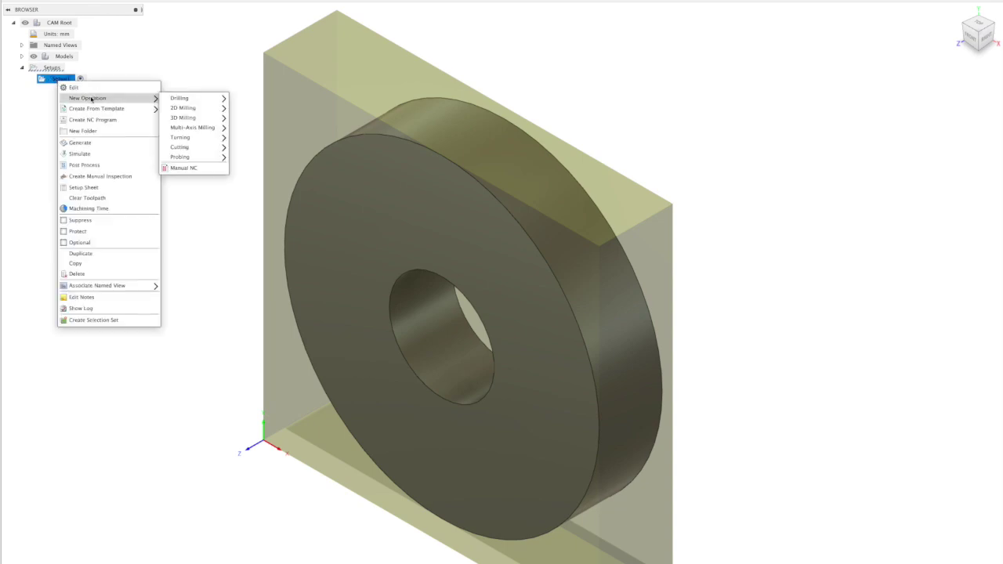
mouse_move(196, 98)
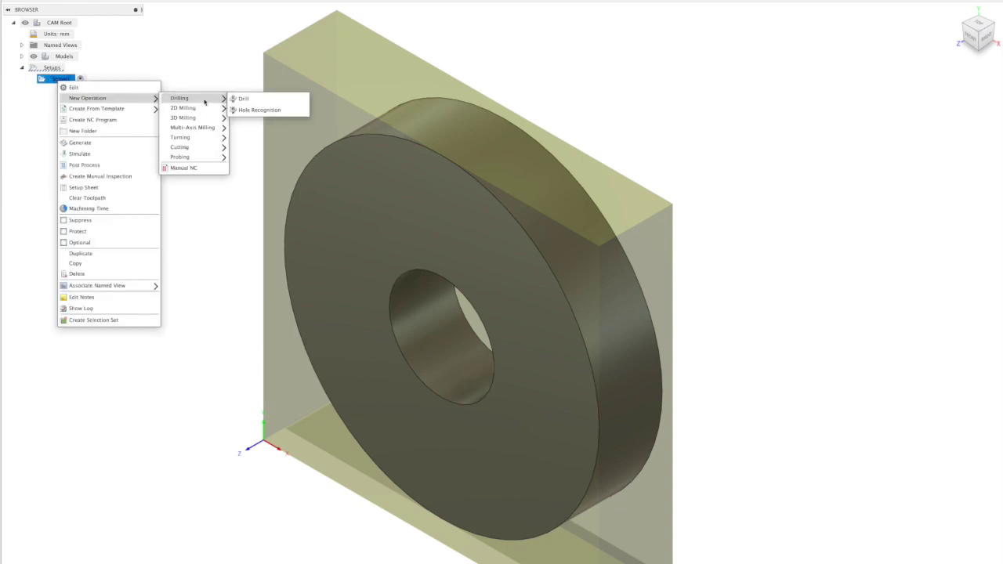
click(253, 98)
click(877, 132)
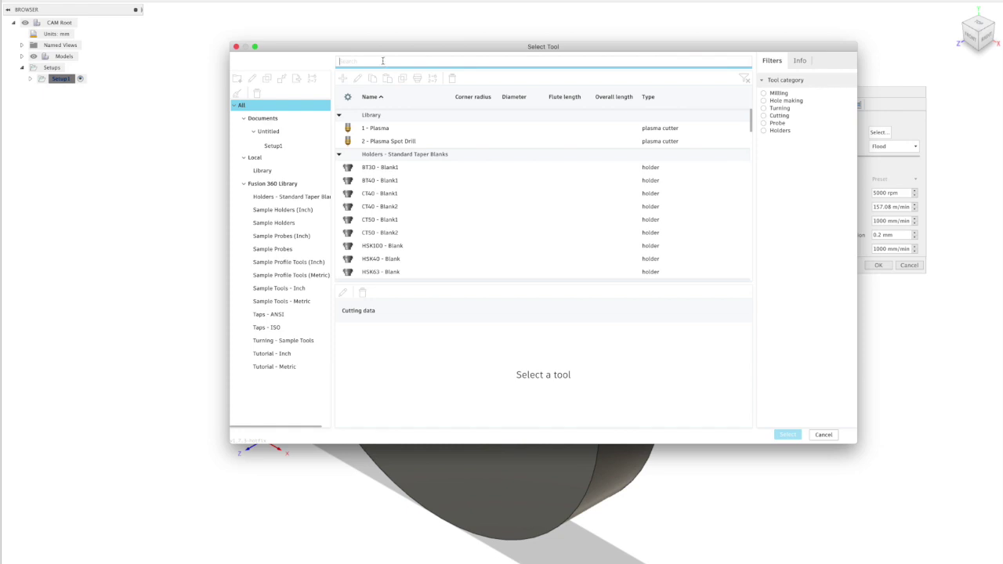
text(drill)
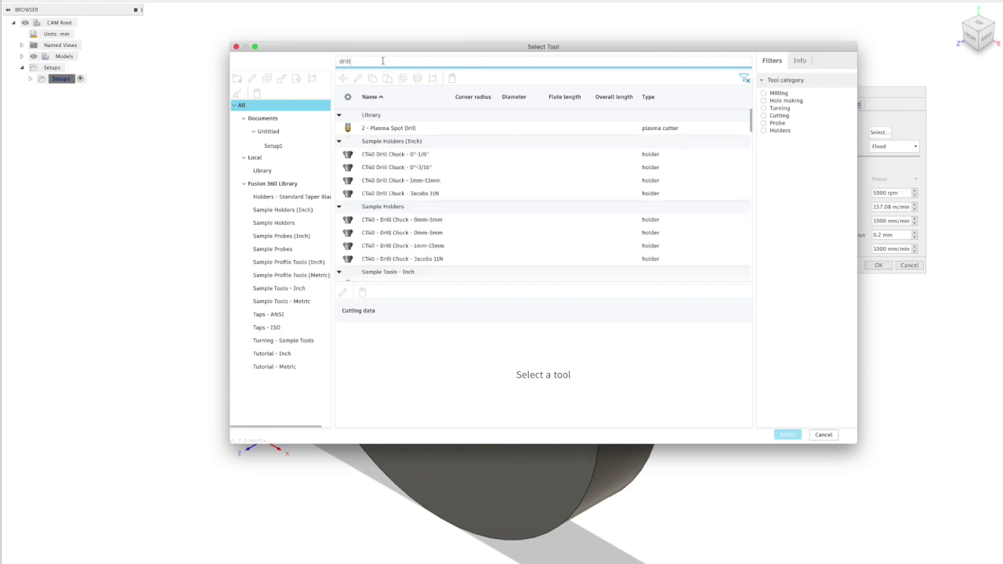
scroll(473, 184, down, 5)
scroll(474, 185, down, 5)
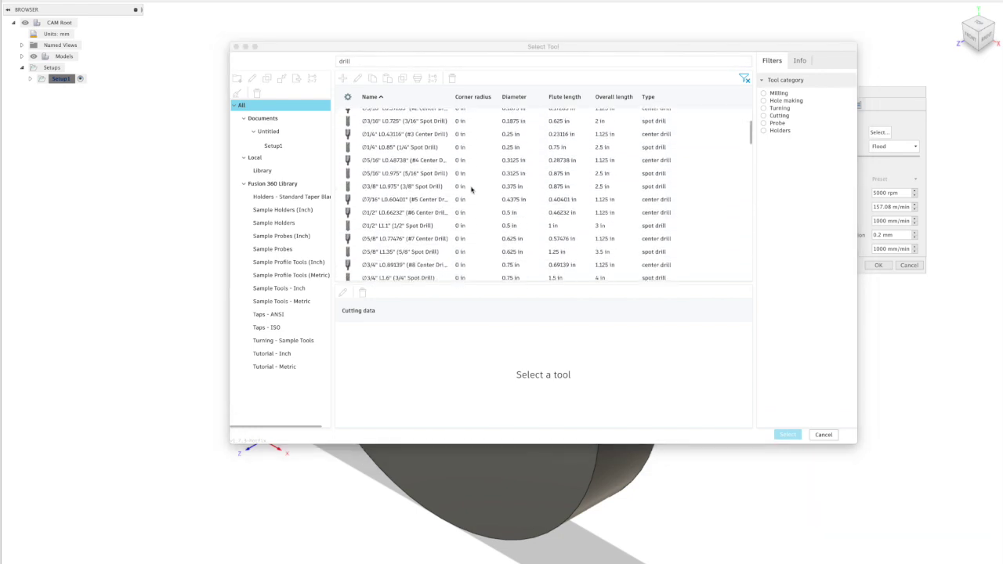
scroll(472, 189, down, 3)
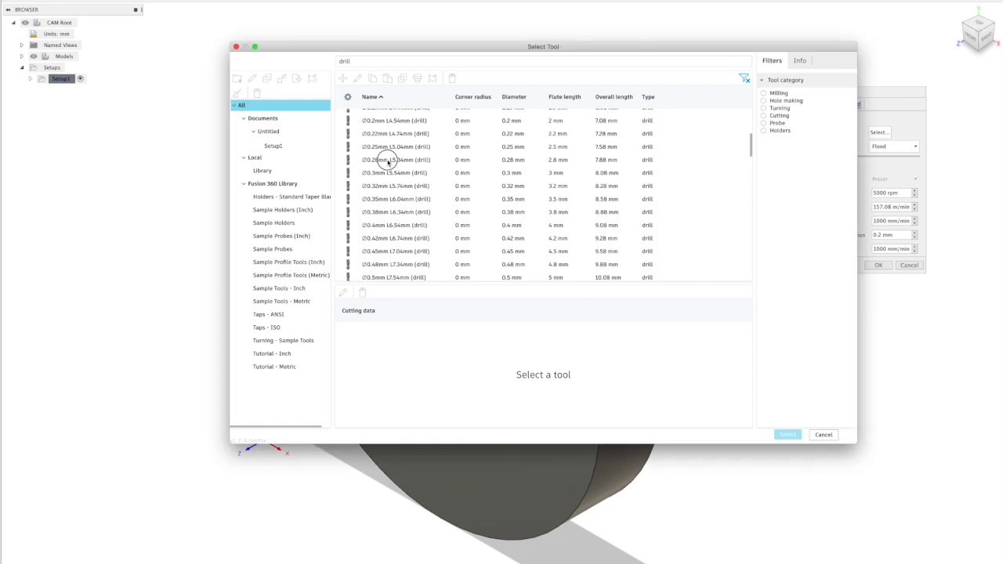
click(385, 159)
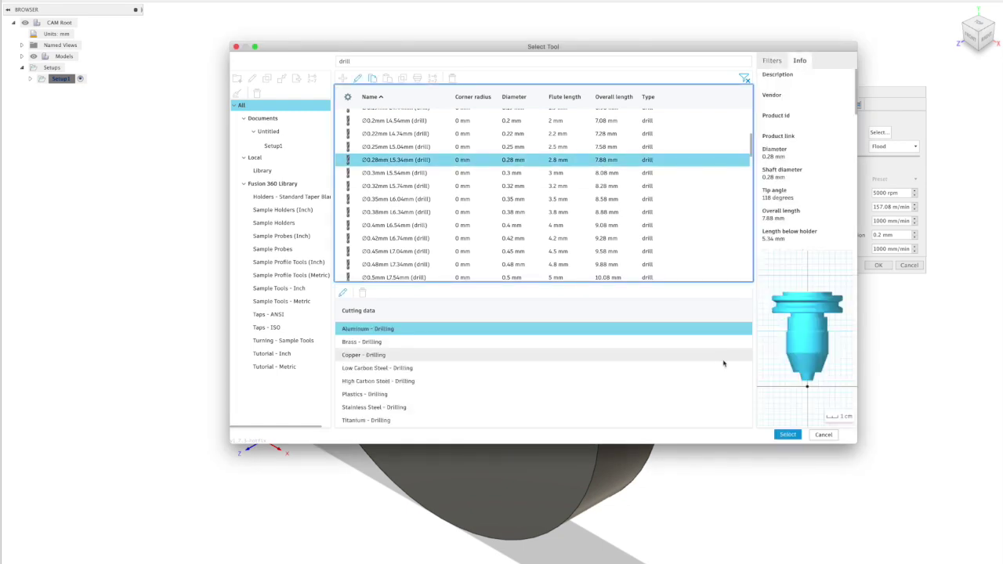
click(787, 434)
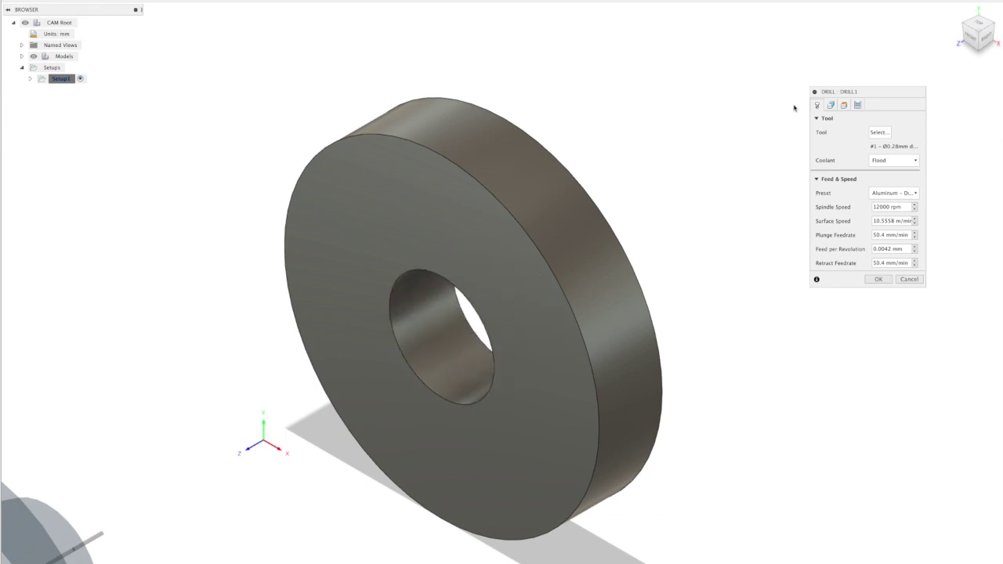
- Set the washer's inner cylindrical face as the hole face, then accept the drill operation with default heights and the rapid out cycle
click(832, 105)
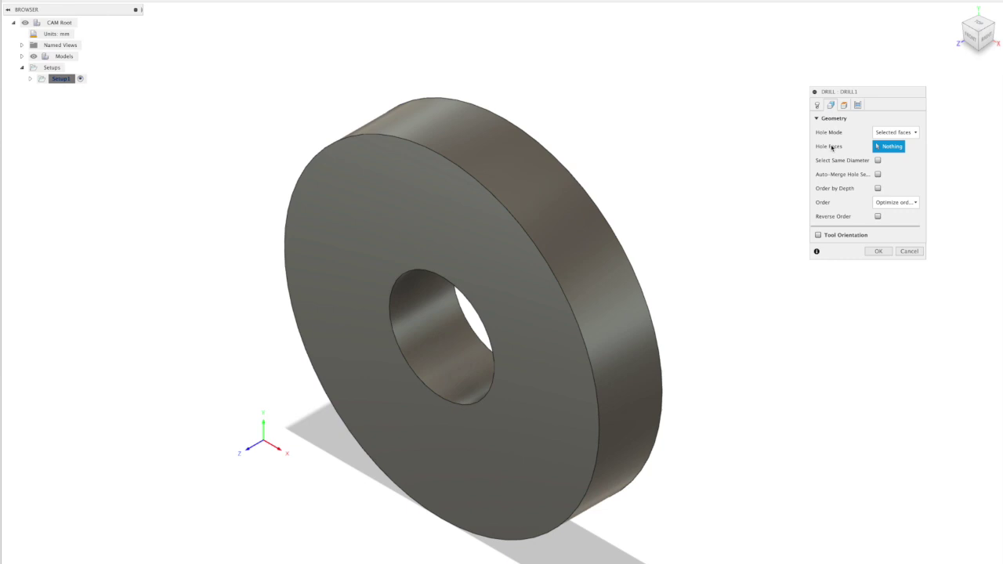
click(418, 301)
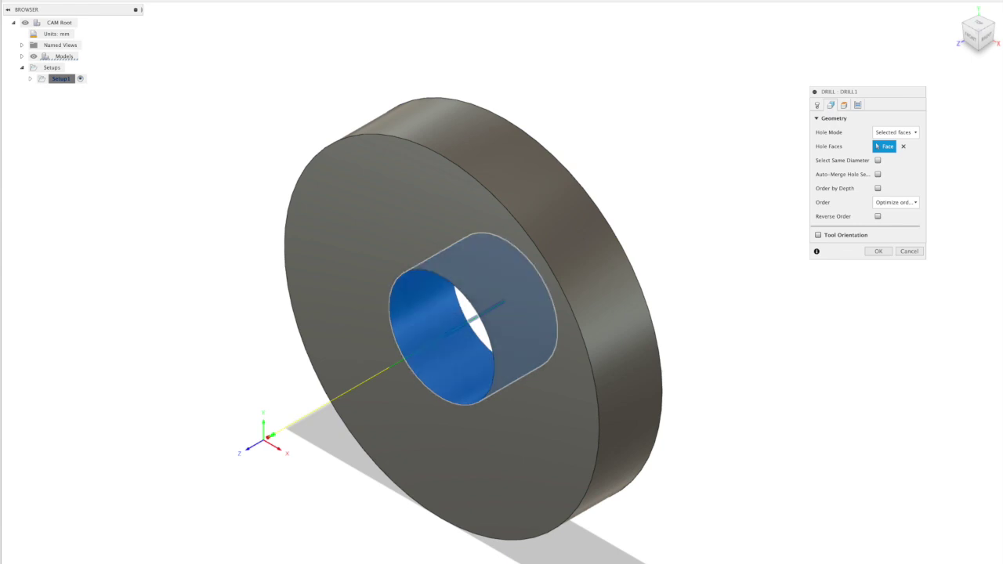
click(843, 105)
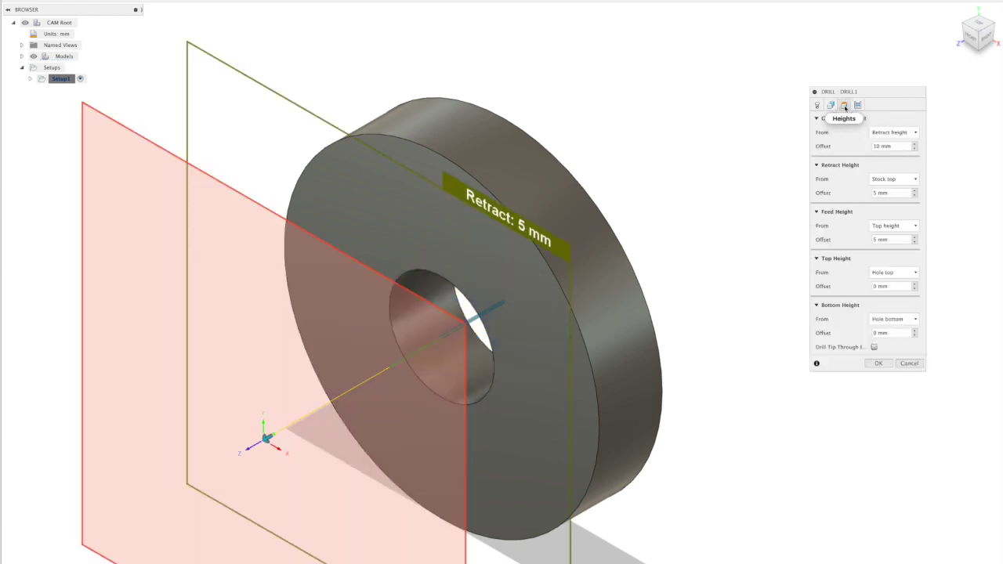
click(858, 105)
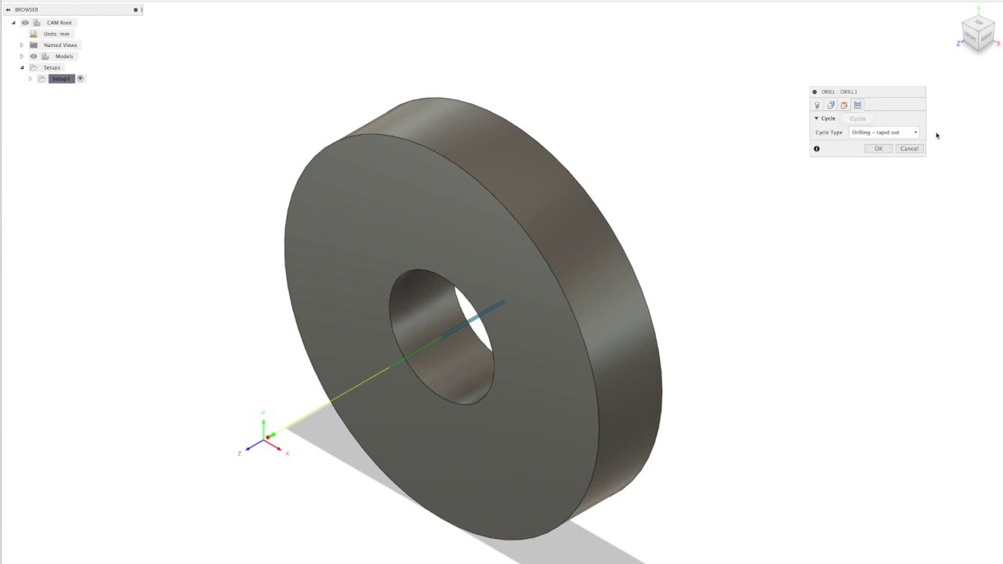
click(878, 149)
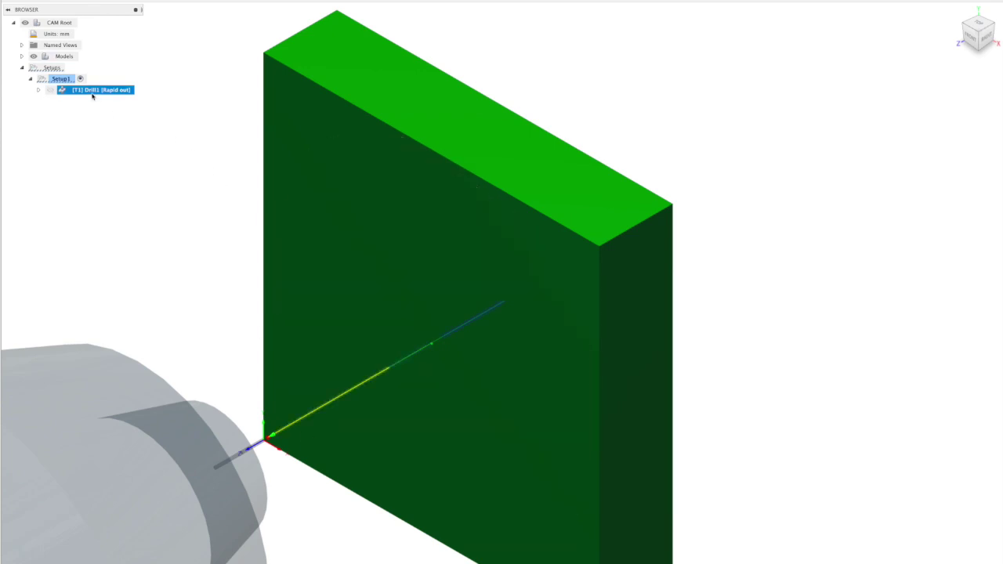
- Simulate the drill operation on the stock and close the simulation
right_click(77, 92)
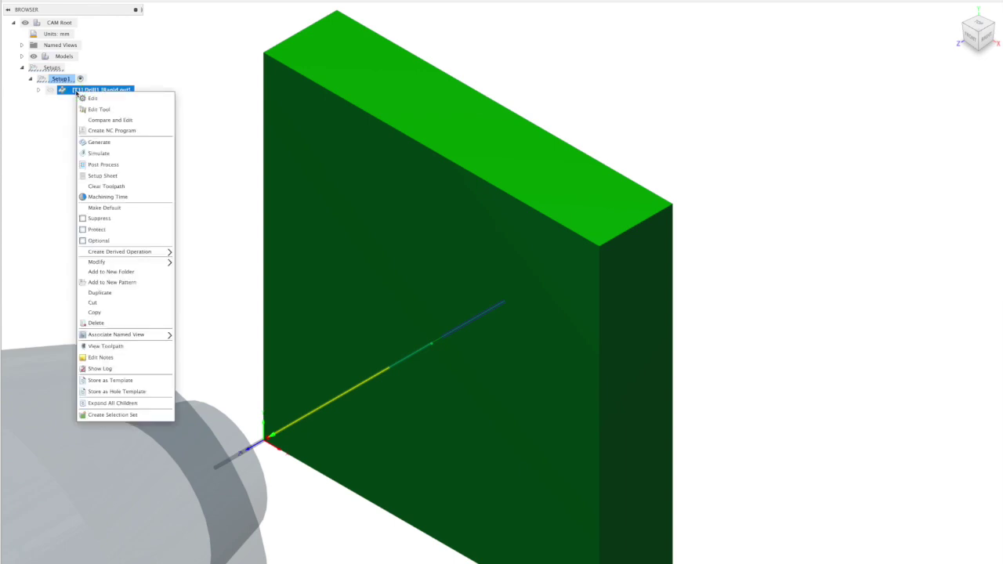
click(104, 154)
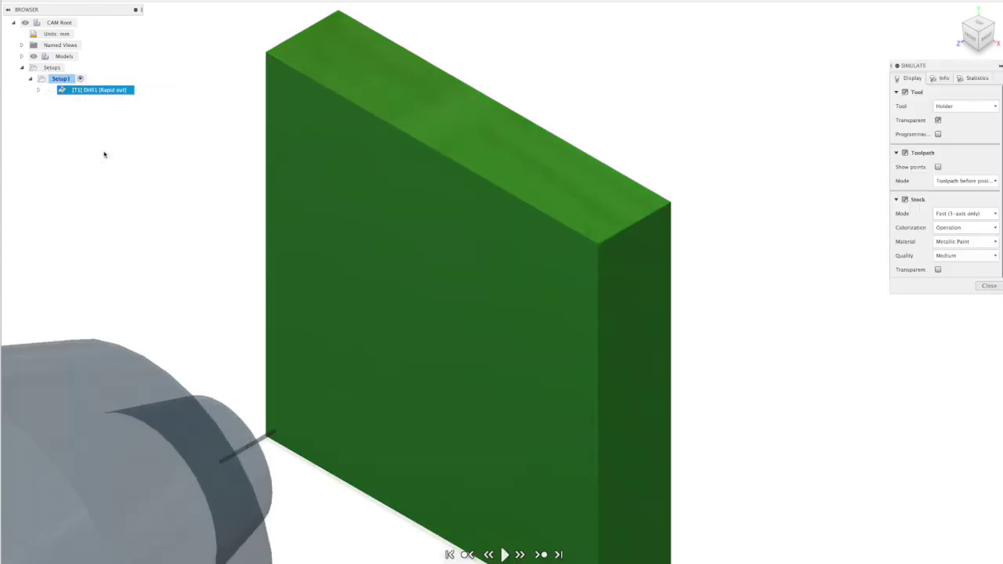
click(505, 555)
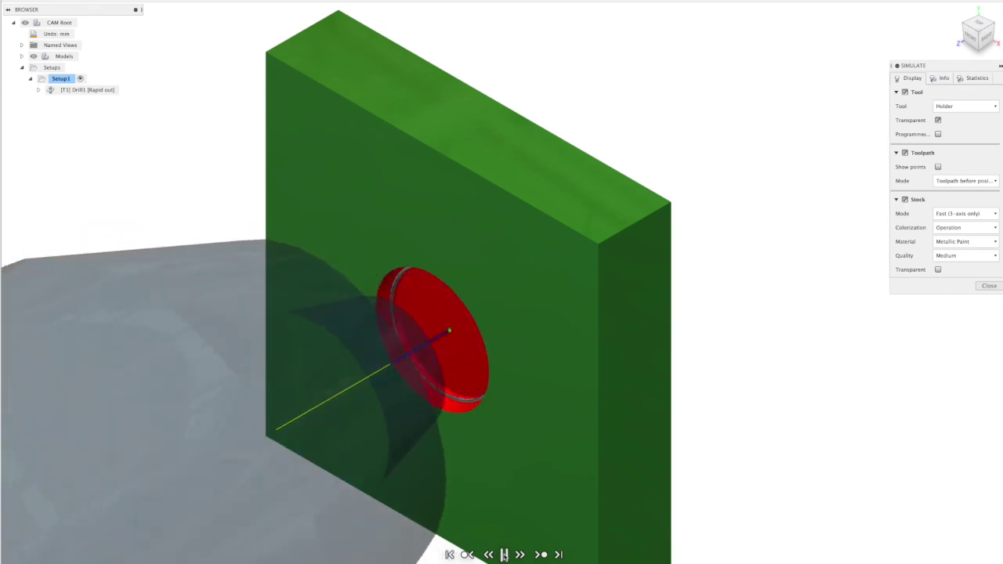
click(505, 554)
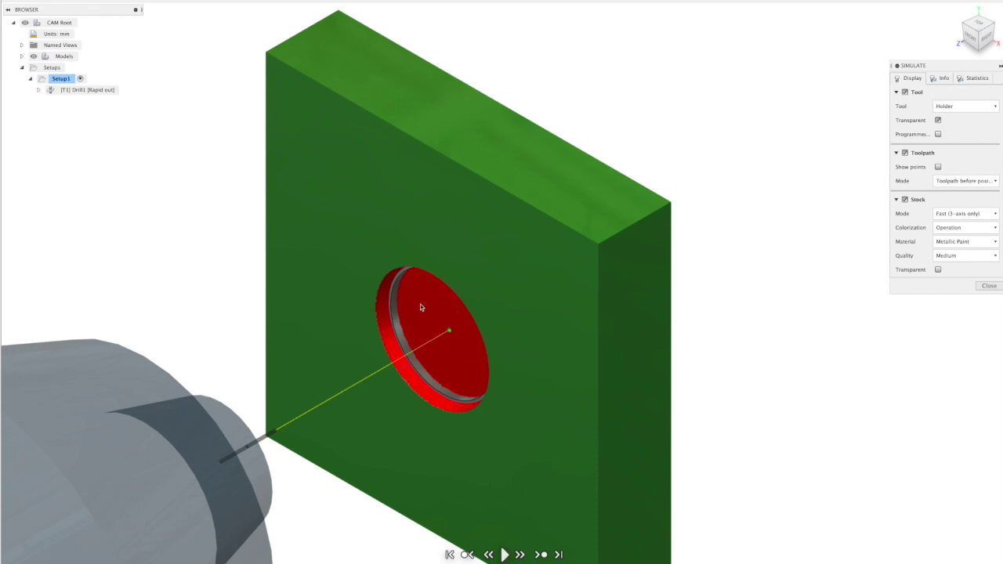
click(988, 285)
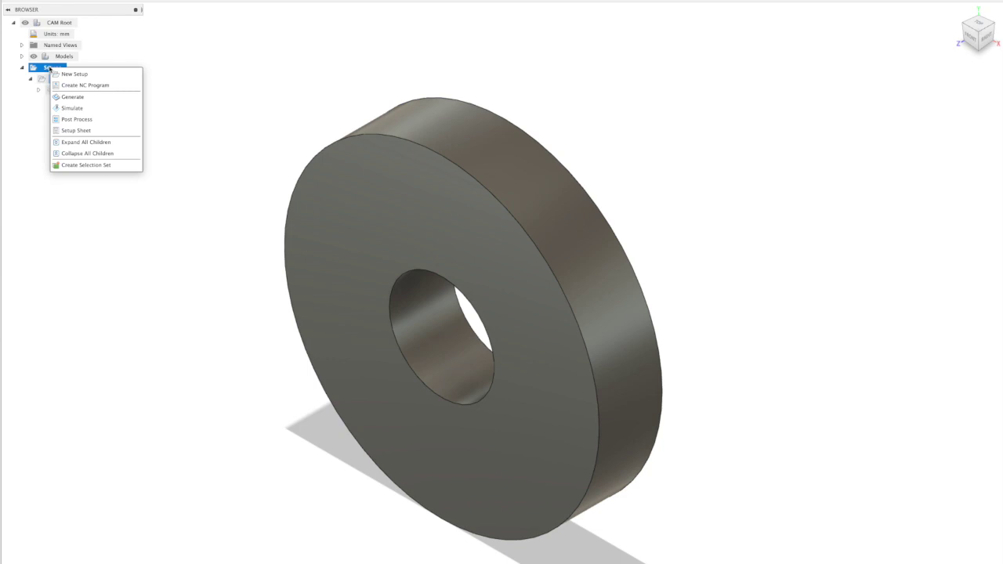
- Create a second setup and assign it the Autodesk Generic Cutting Machine from the Fusion 360 library
click(69, 74)
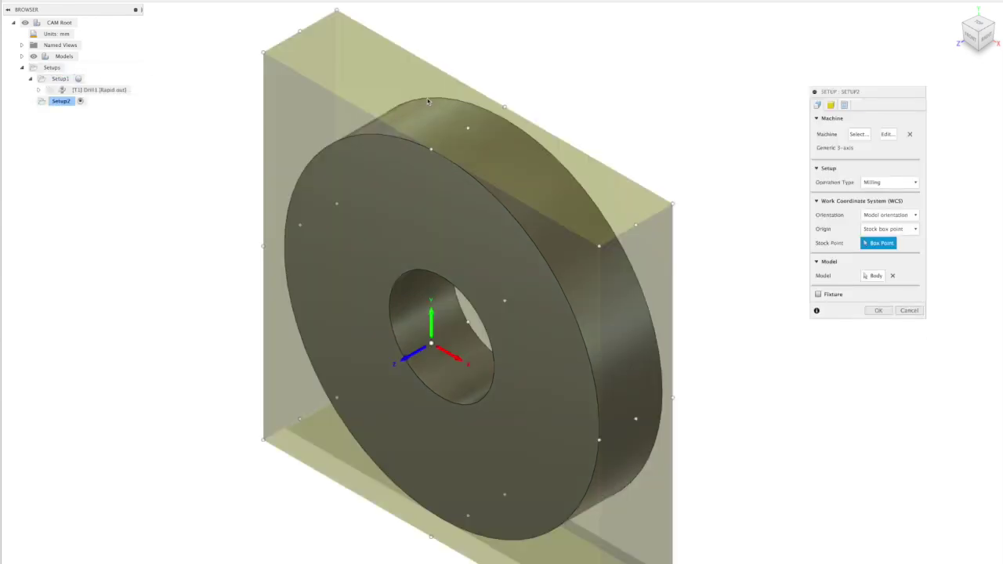
click(859, 135)
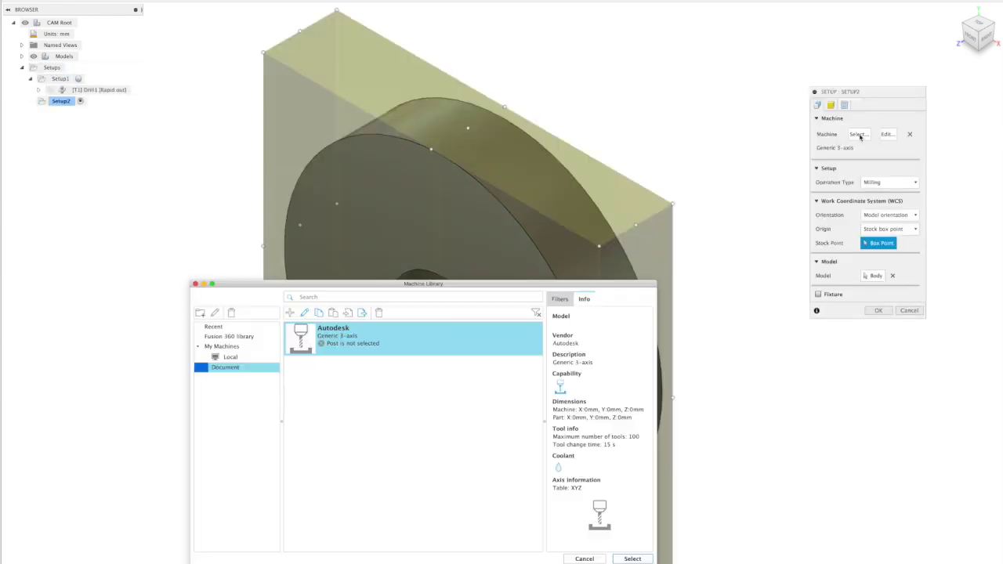
click(229, 336)
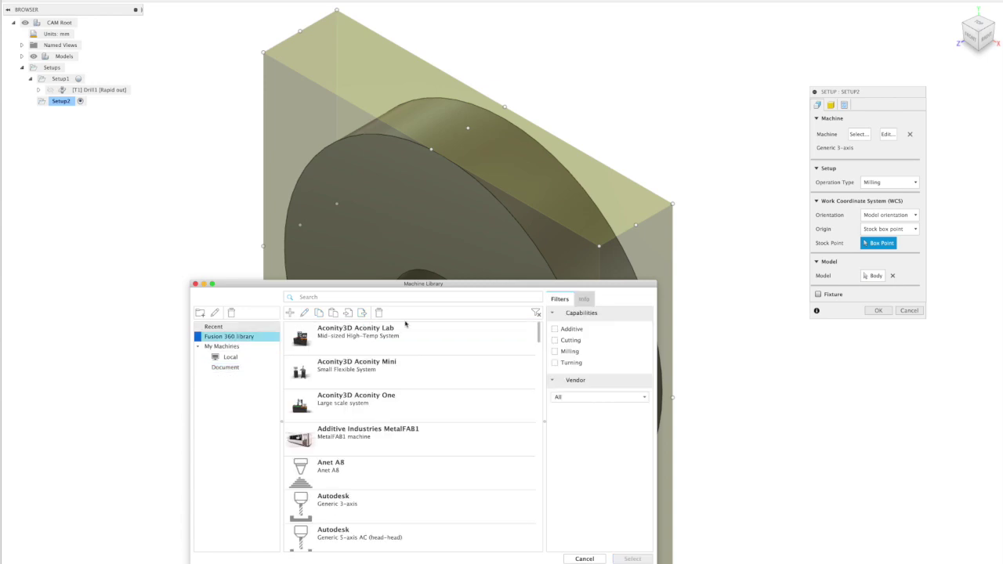
click(555, 340)
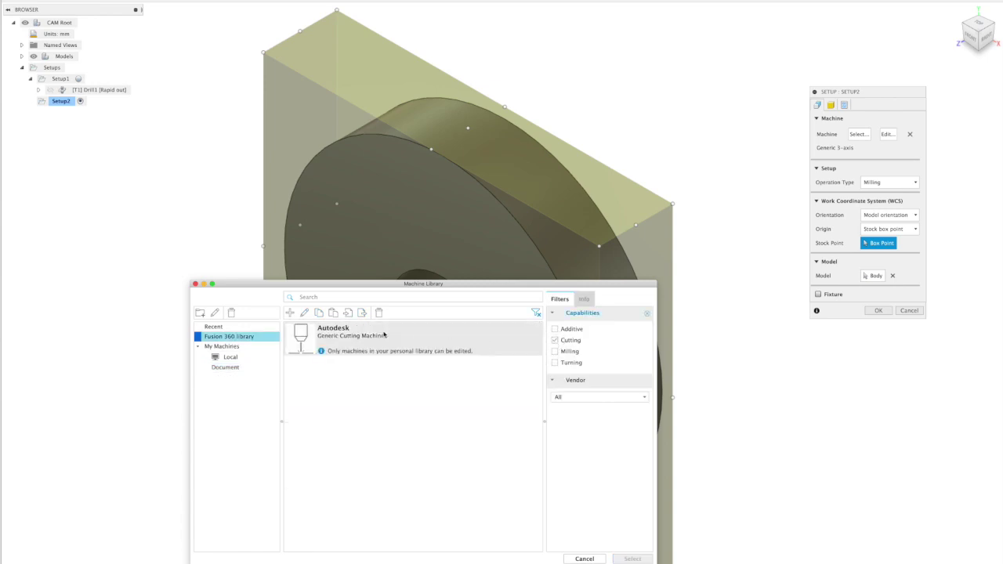
click(353, 335)
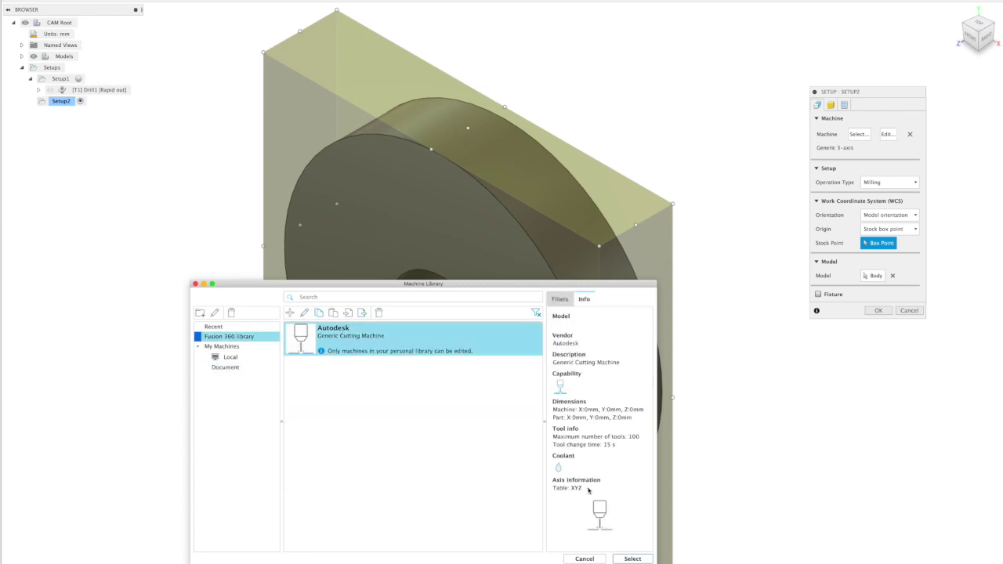
click(629, 558)
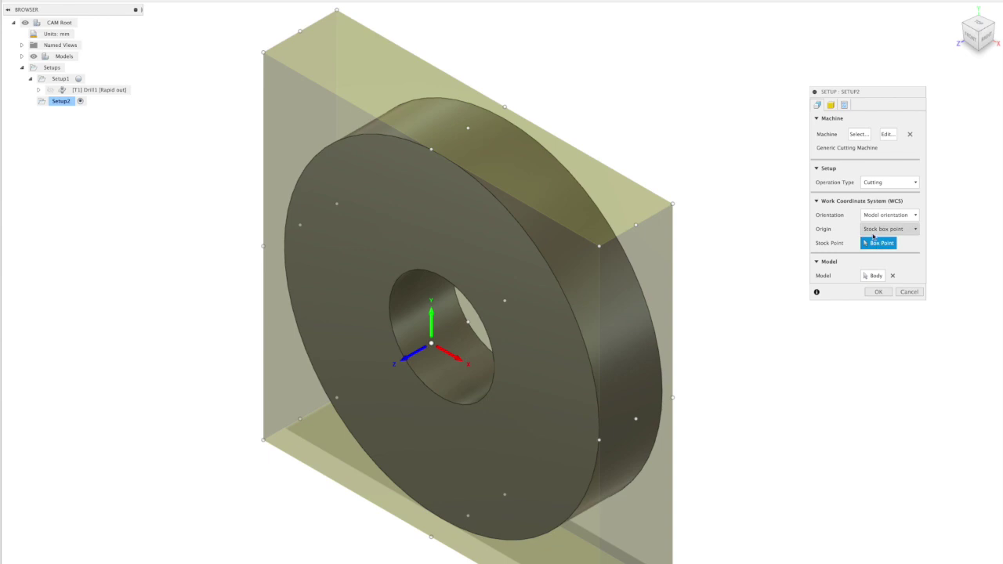
- Place the second setup's WCS origin on the lower-left corner of the stock's front face, and review the model body and stock settings
click(263, 440)
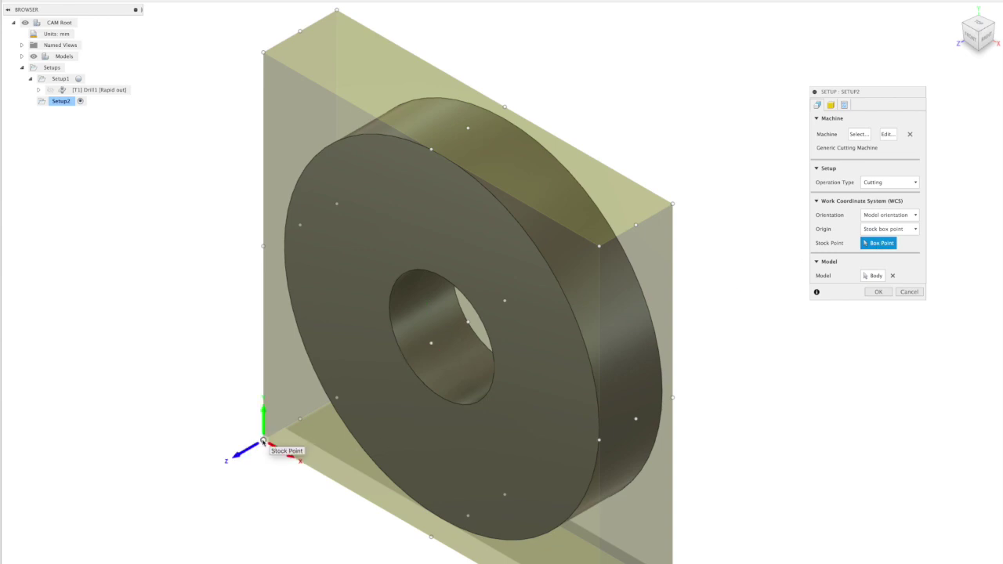
click(873, 278)
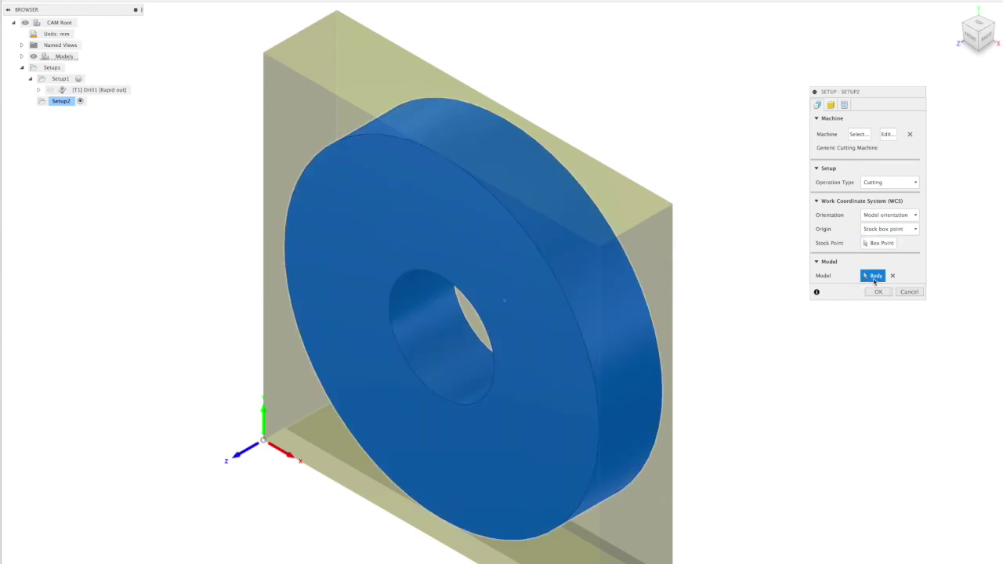
click(831, 106)
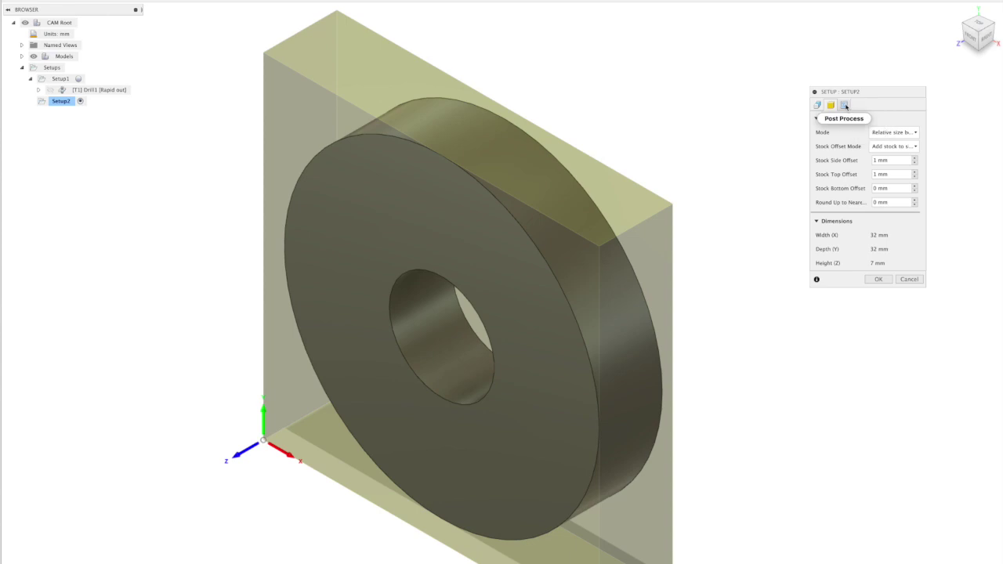
- Name the second setup's program "Washer Cut" with the comment "Washer 30mm" and accept the setup
click(844, 105)
double_click(904, 132)
text(Washer Cut)
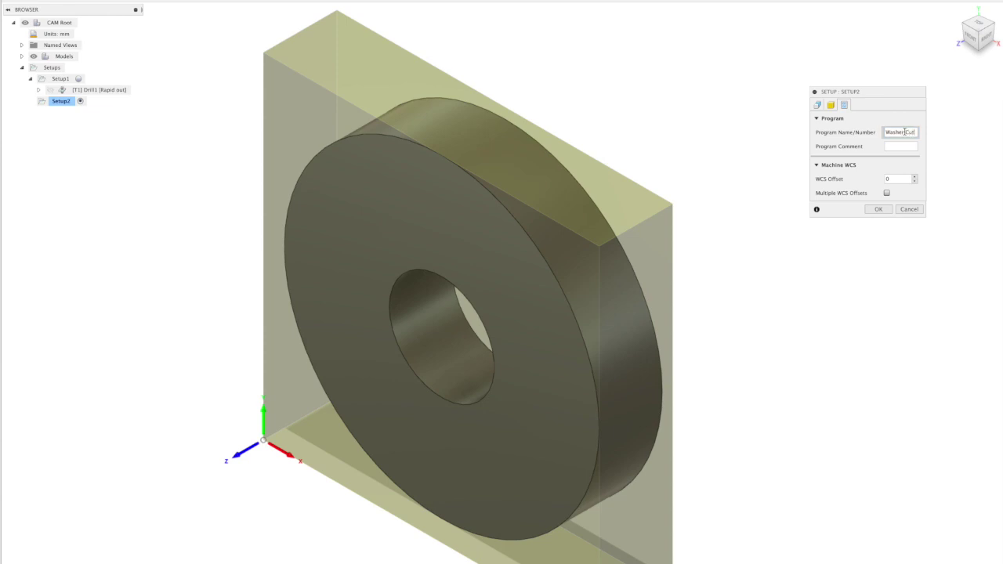
key(Tab)
text(Washer 30mm)
click(879, 210)
- Create a 2D Profile cutting operation in Setup2
right_click(62, 103)
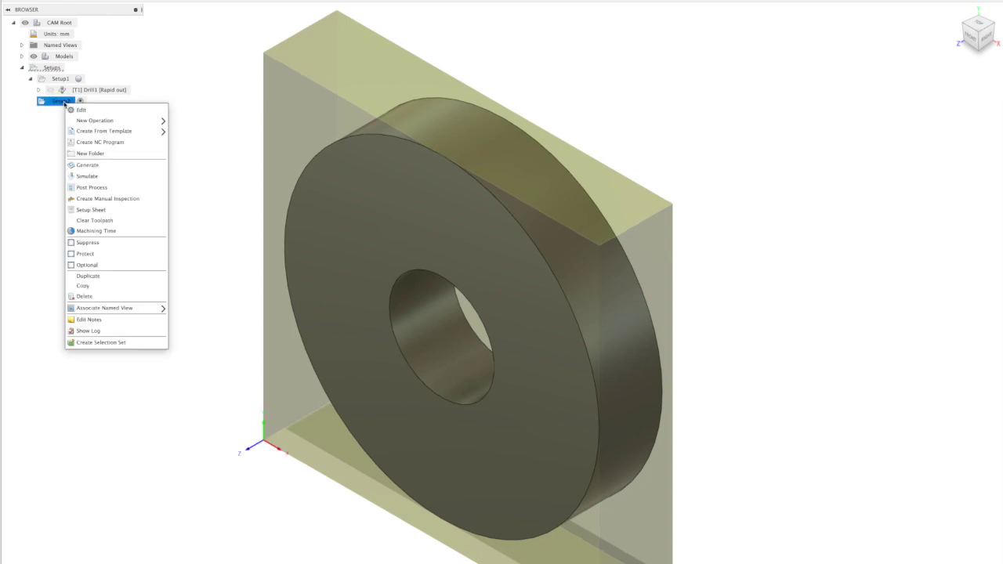
mouse_move(101, 121)
mouse_move(197, 169)
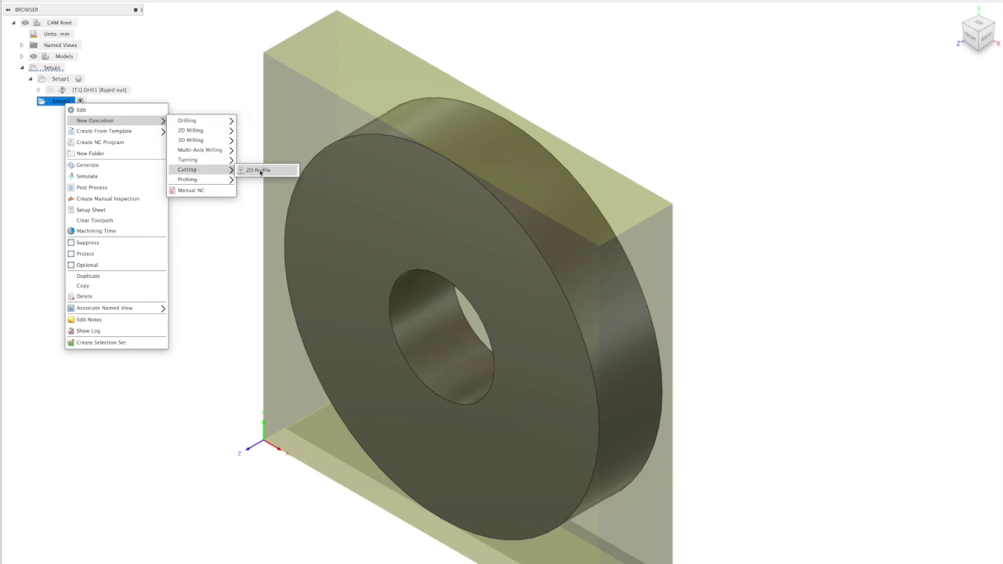
click(260, 171)
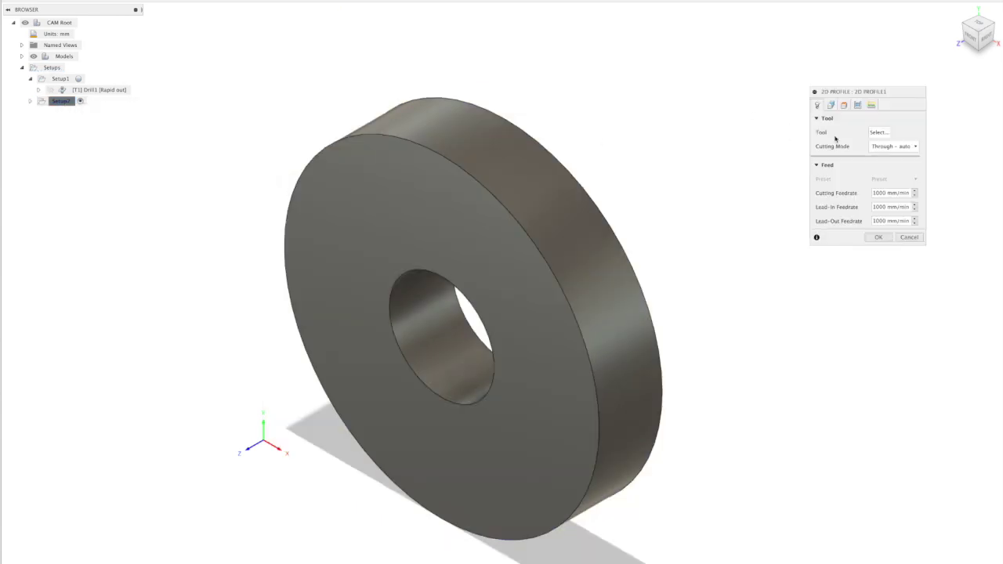
- Assign the metric sample plasma cutter from the Fusion 360 Library to the 2D Profile, filtering the tools by the Cutting category
click(878, 132)
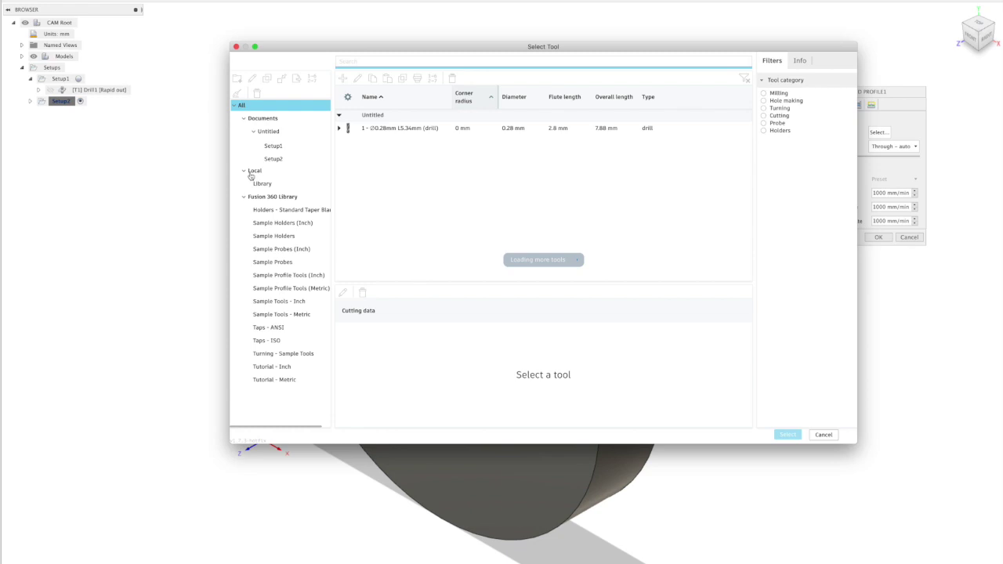
click(271, 197)
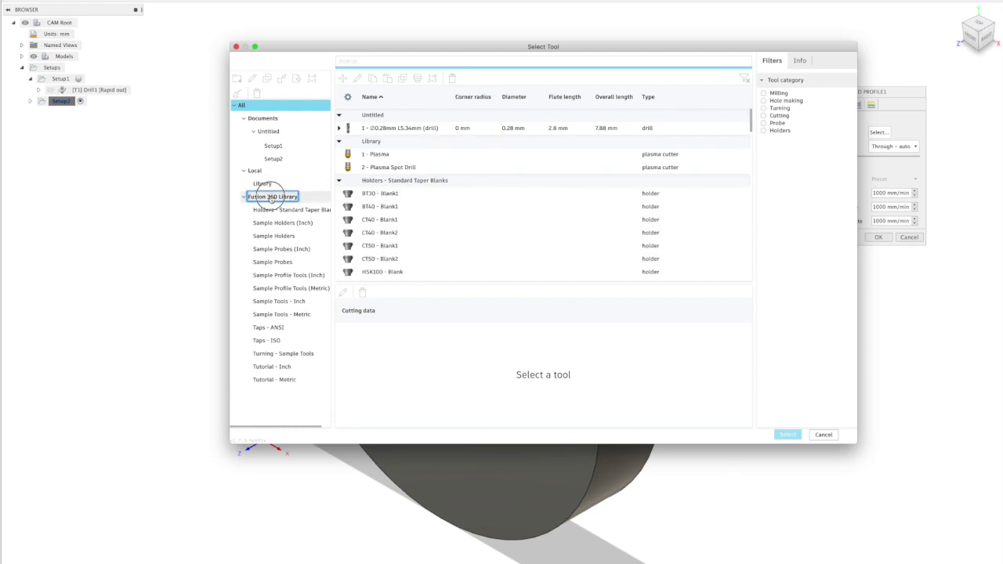
click(764, 116)
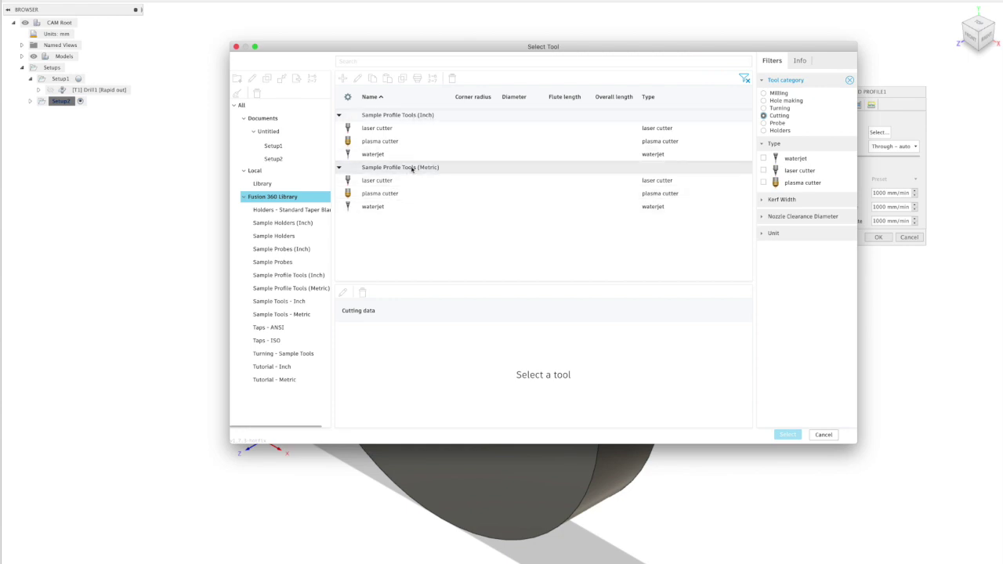
click(373, 196)
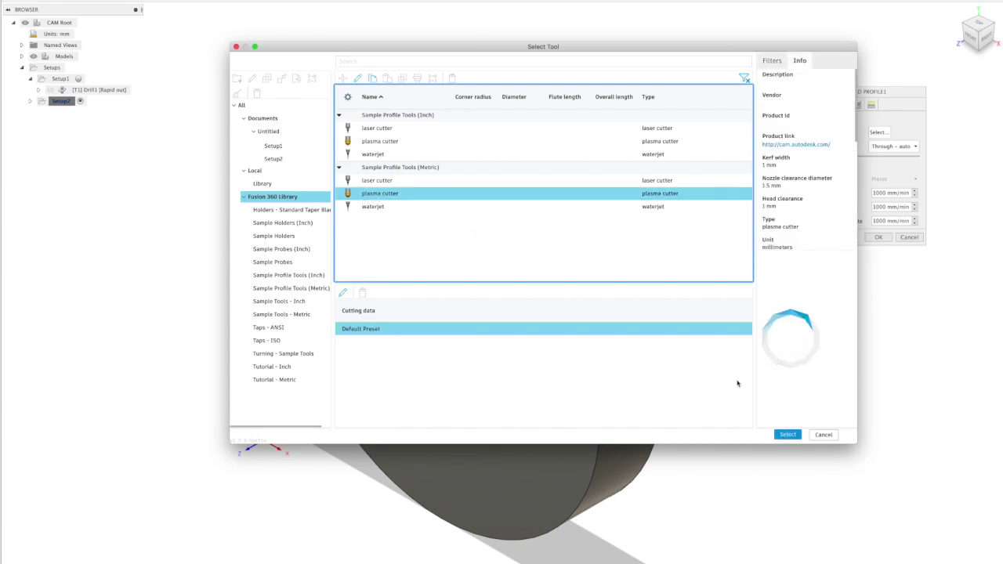
click(788, 435)
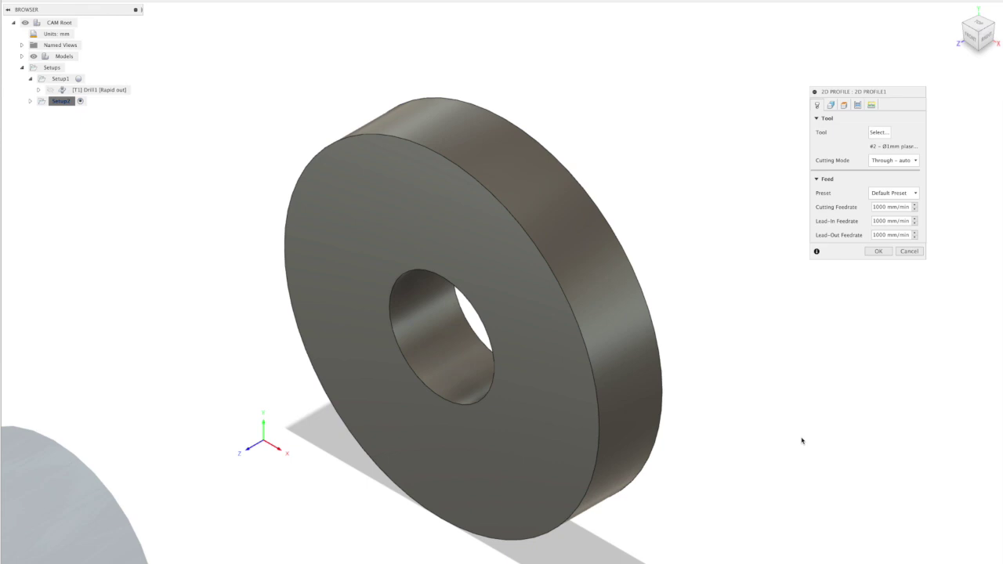
- Assign the "1 - Plasma" tool from the local library to the 2D Profile operation
click(871, 133)
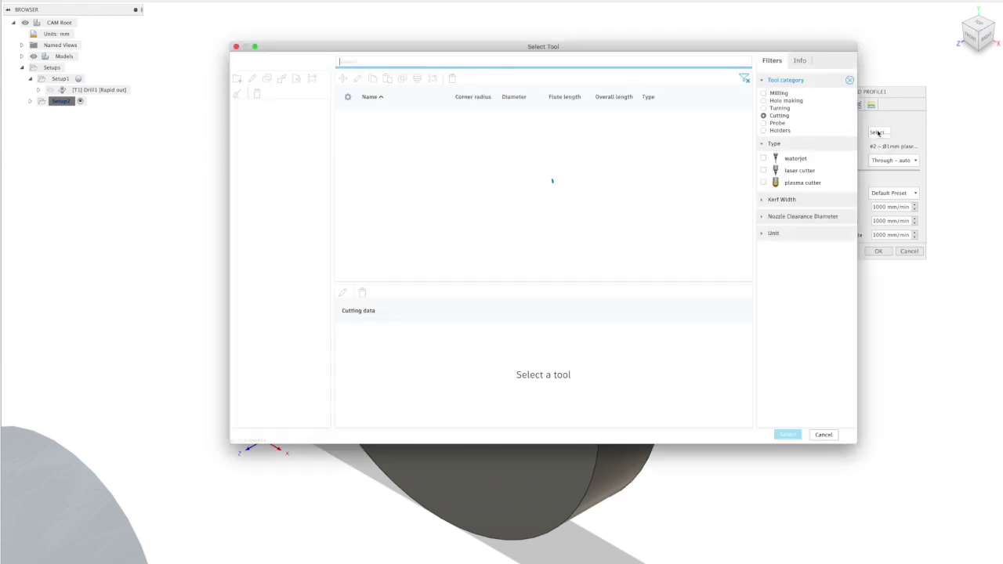
double_click(258, 186)
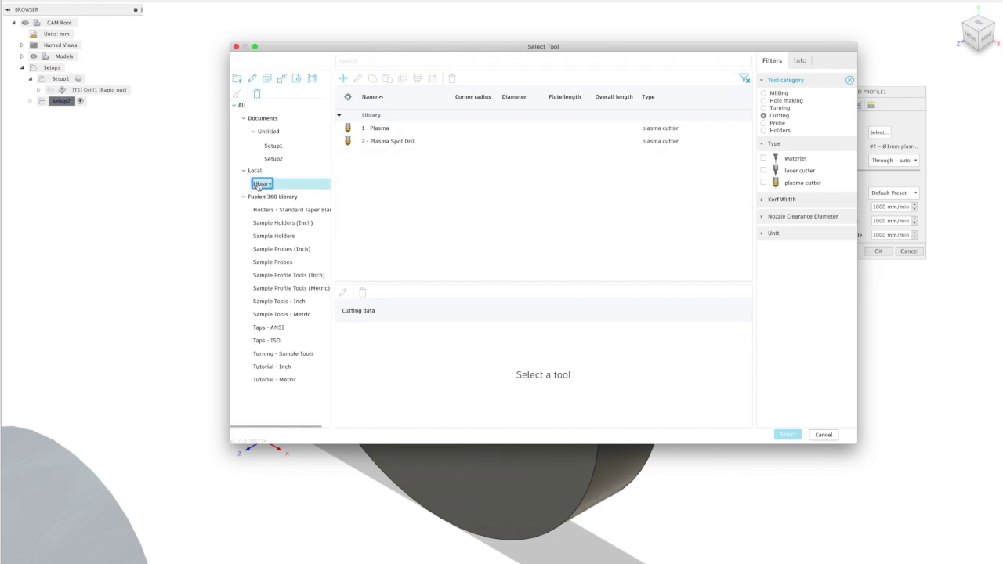
click(373, 130)
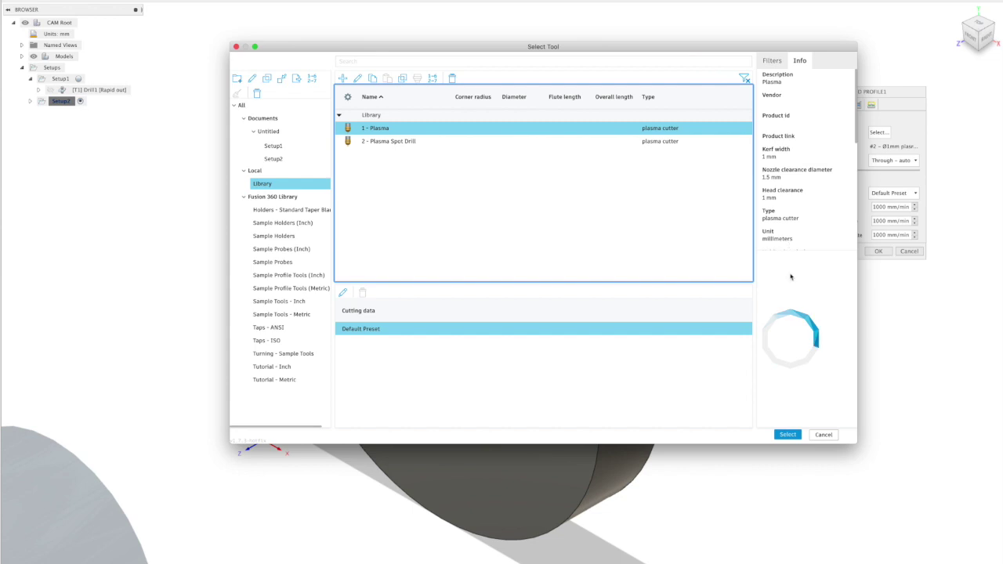
click(787, 435)
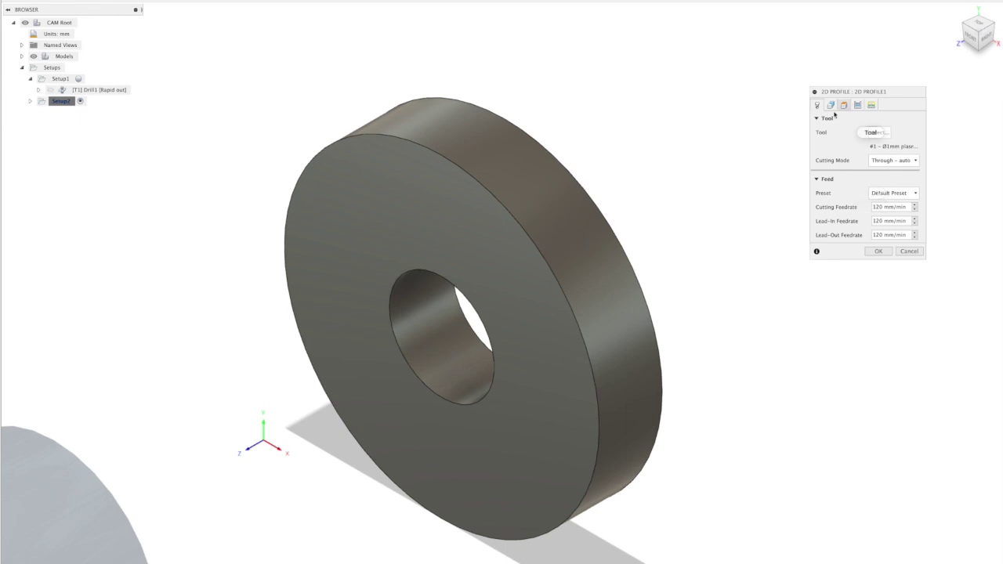
- Choose the washer's front outer edge as the cutting contour and review the operation's heights, passes and linking settings
click(830, 105)
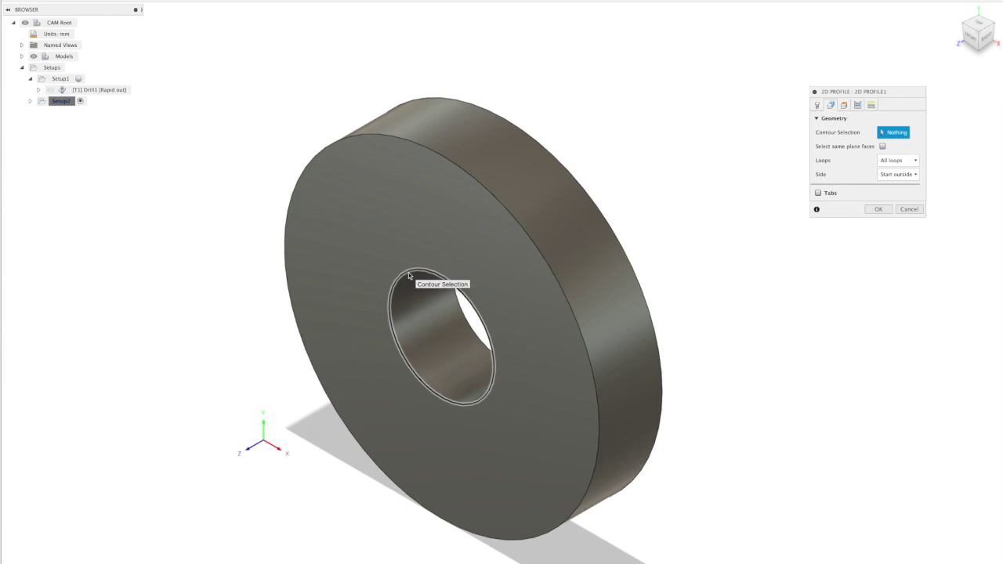
click(289, 199)
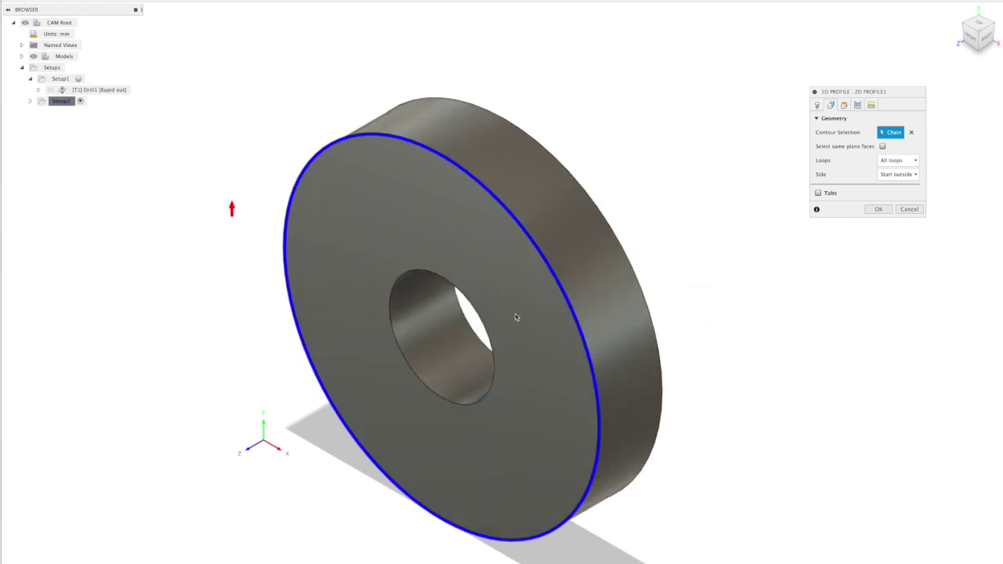
click(844, 105)
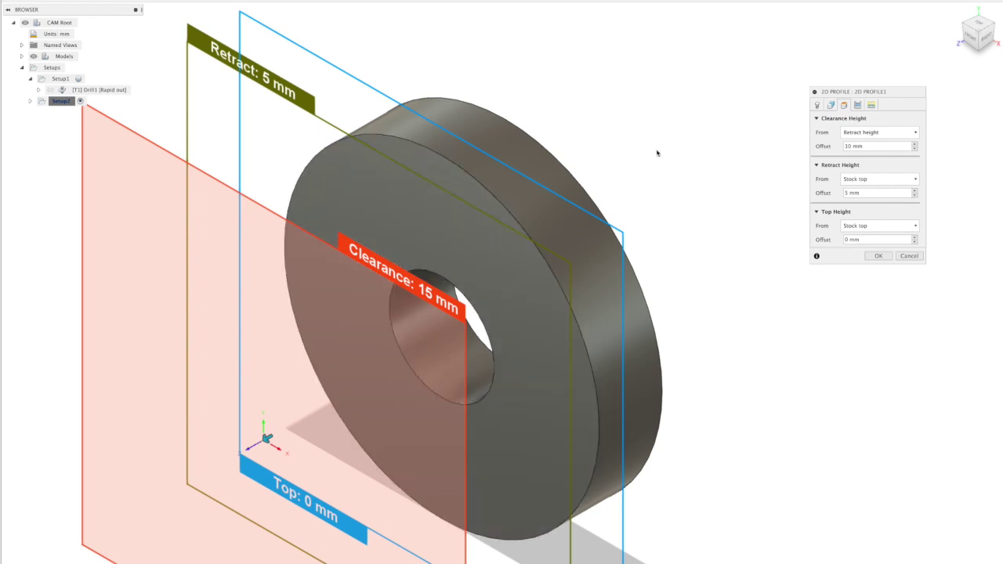
click(858, 108)
click(872, 106)
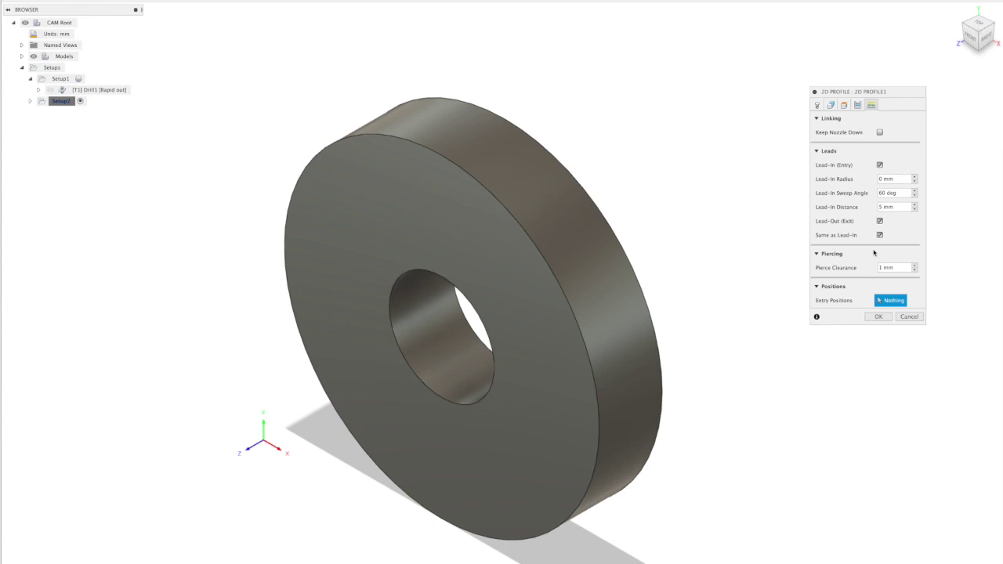
- Enable tabs on the profile cut, recheck the lead and piercing settings, and accept the 2D Profile operation
click(830, 104)
click(818, 193)
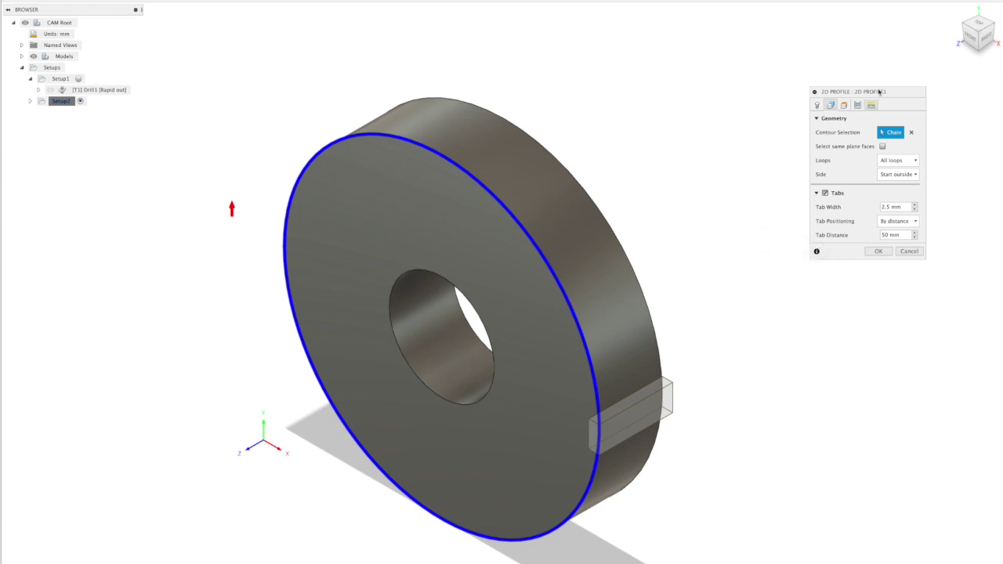
click(871, 105)
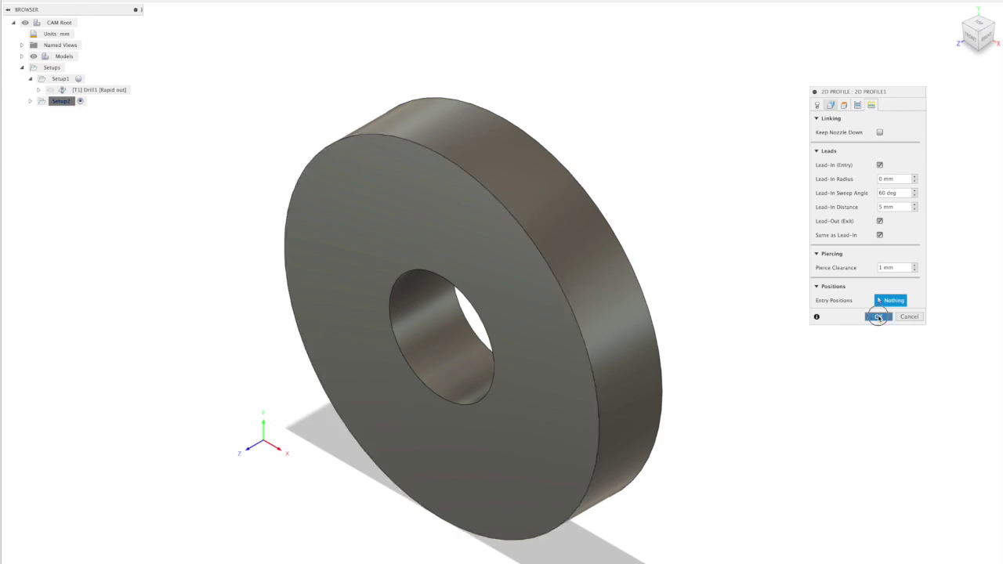
click(877, 316)
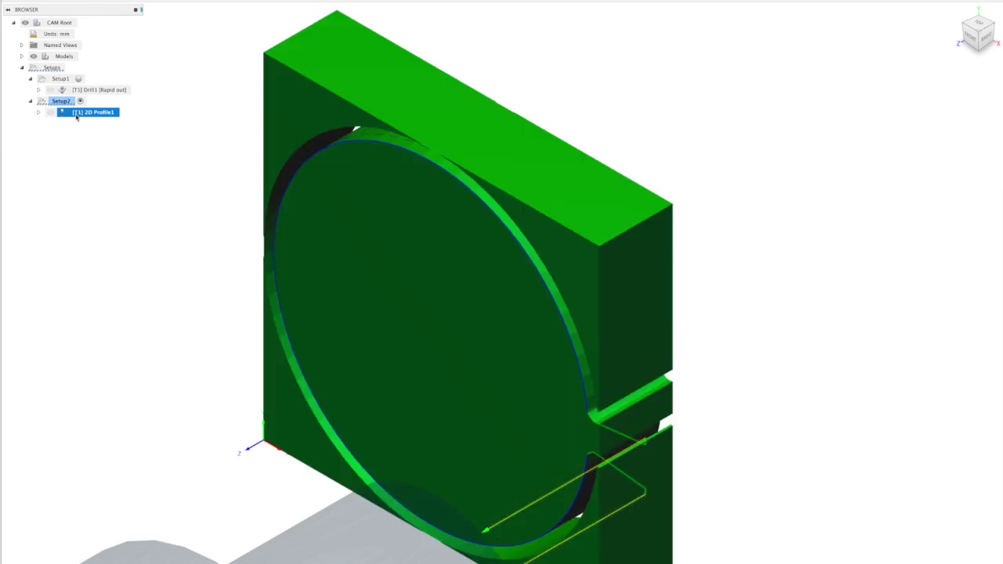
- Simulate the 2D Profile operation on the stock and close the simulation
right_click(76, 116)
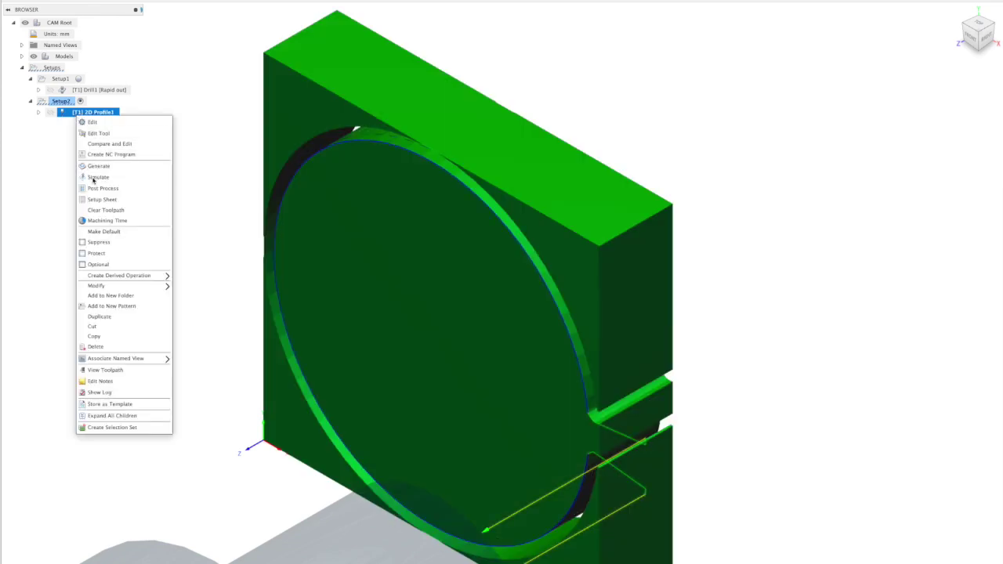
click(91, 177)
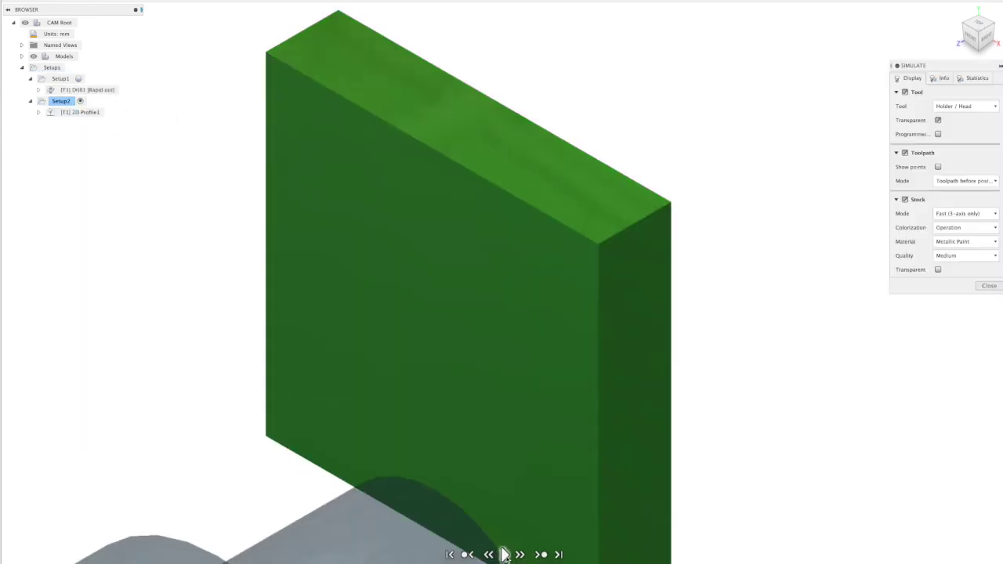
click(504, 554)
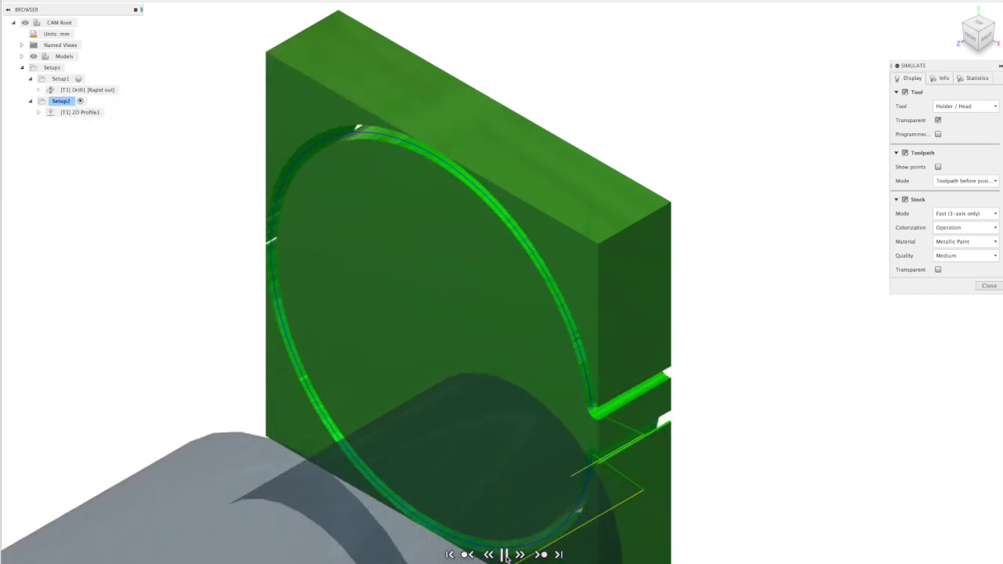
click(504, 554)
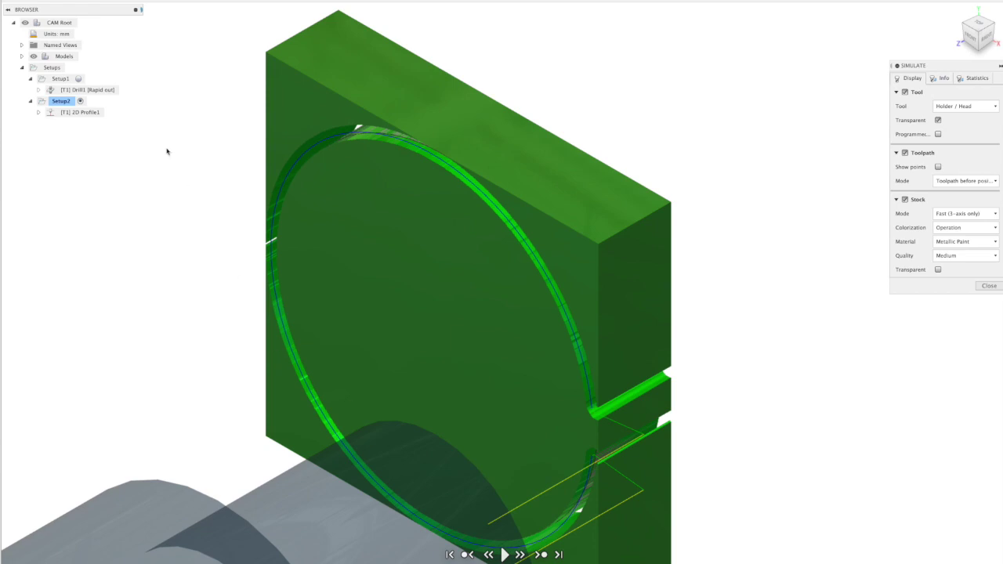
right_click(52, 69)
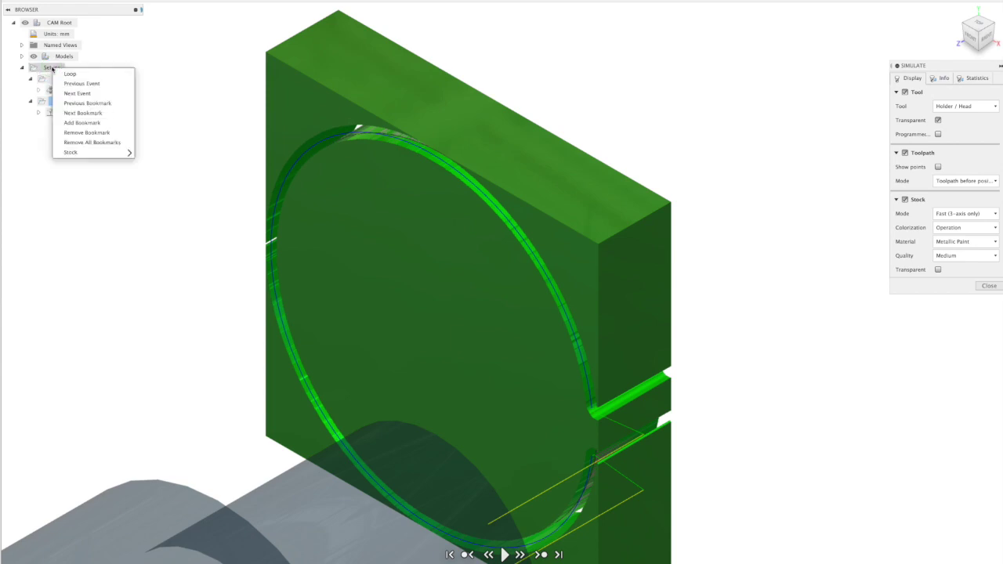
click(986, 286)
click(985, 287)
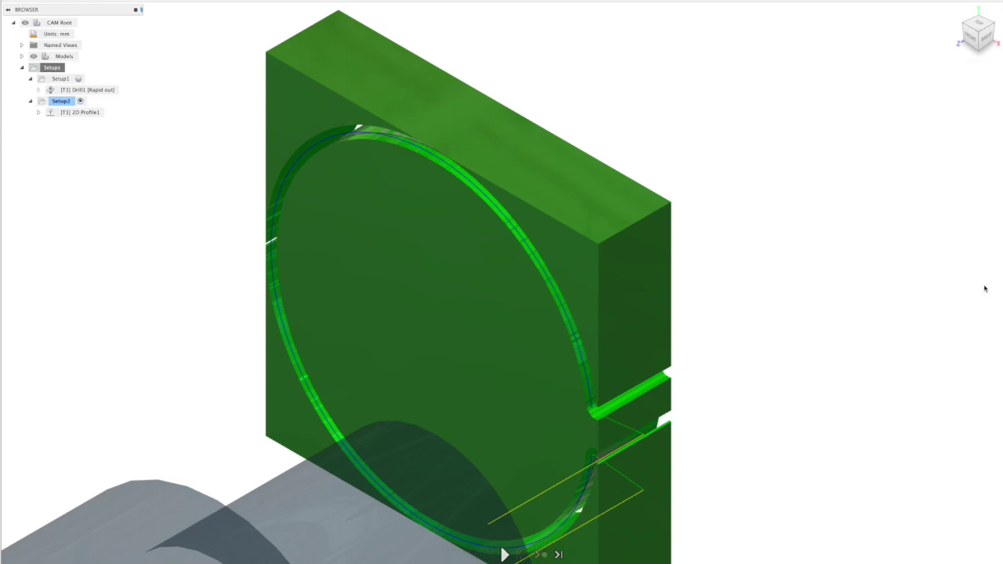
- Simulate all setups together, running the drill and profile cut in sequence, and close the simulation
right_click(52, 69)
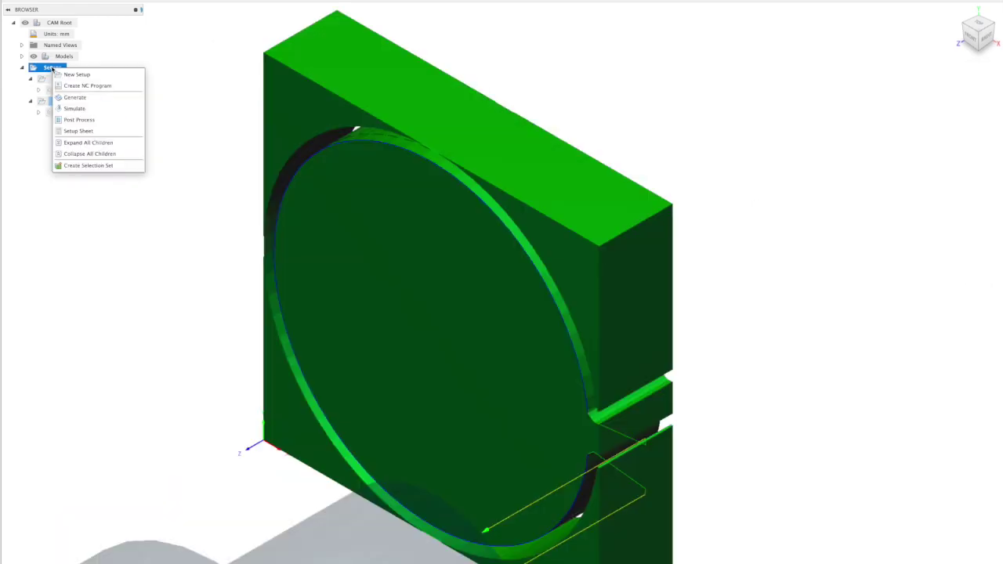
click(74, 108)
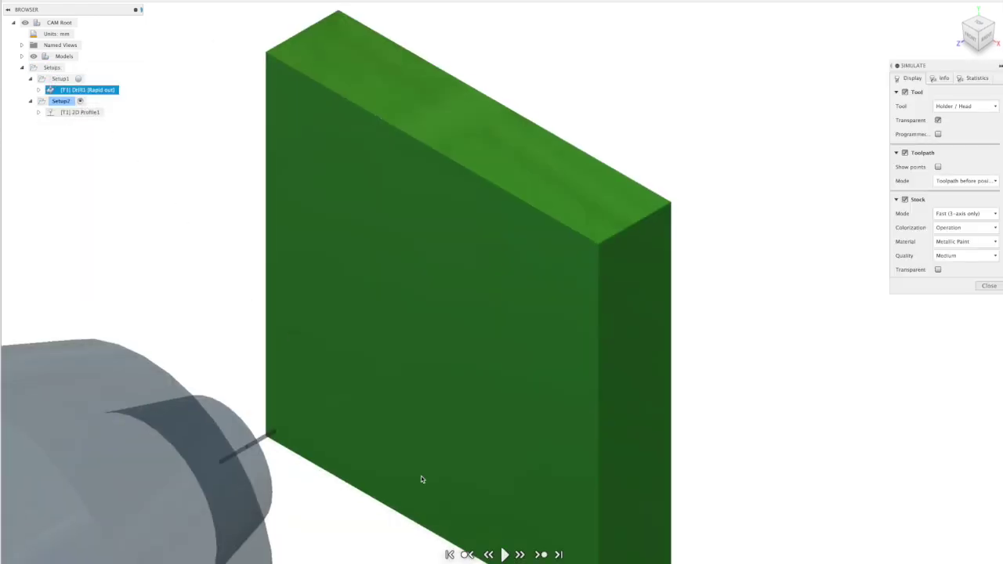
click(505, 555)
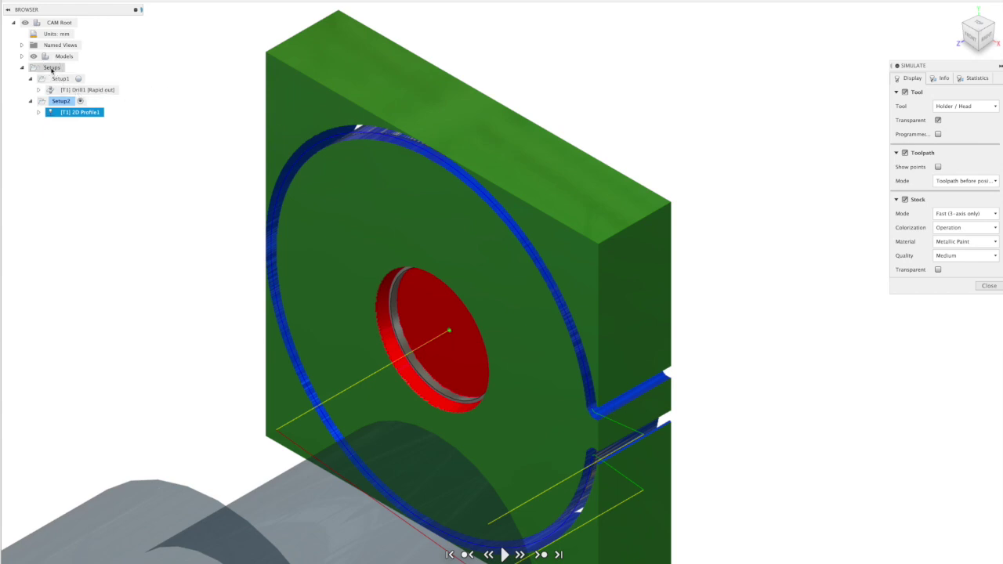
click(989, 285)
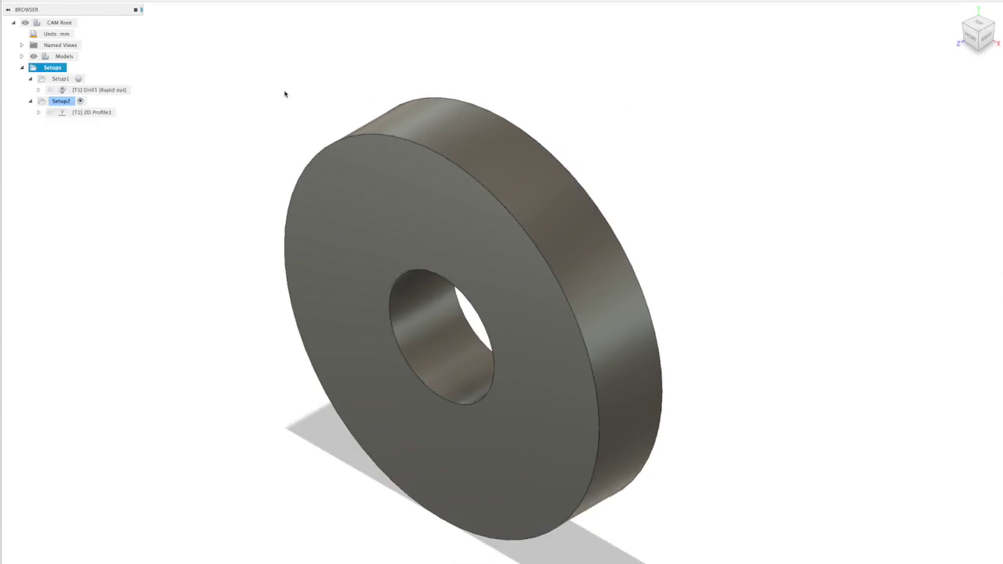
- Rename Setup1 as "spot mark"
click(63, 79)
click(63, 79)
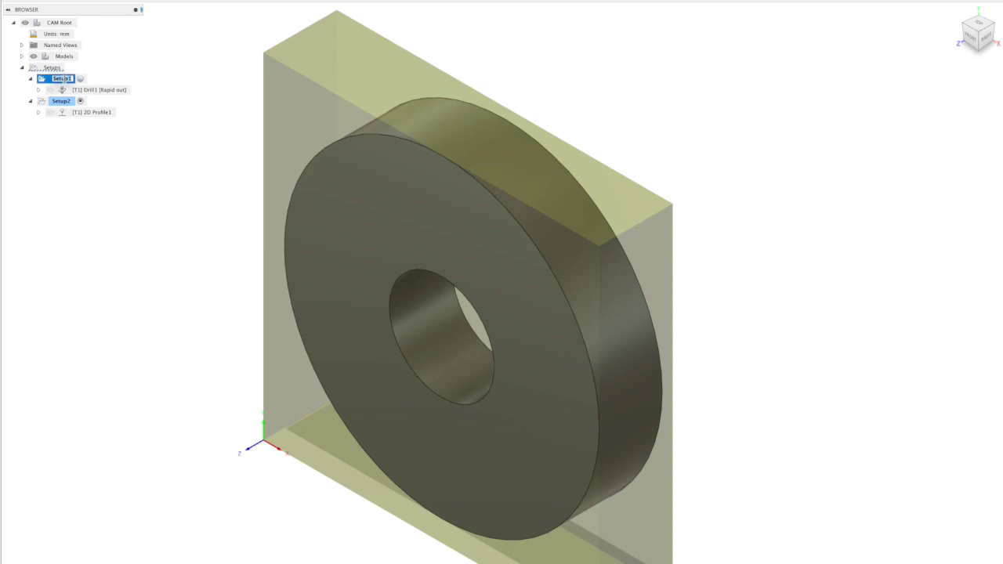
text(spot mark)
key(Return)
- Change the "spot mark" setup's operation type to Cutting and accept the setup
right_click(67, 81)
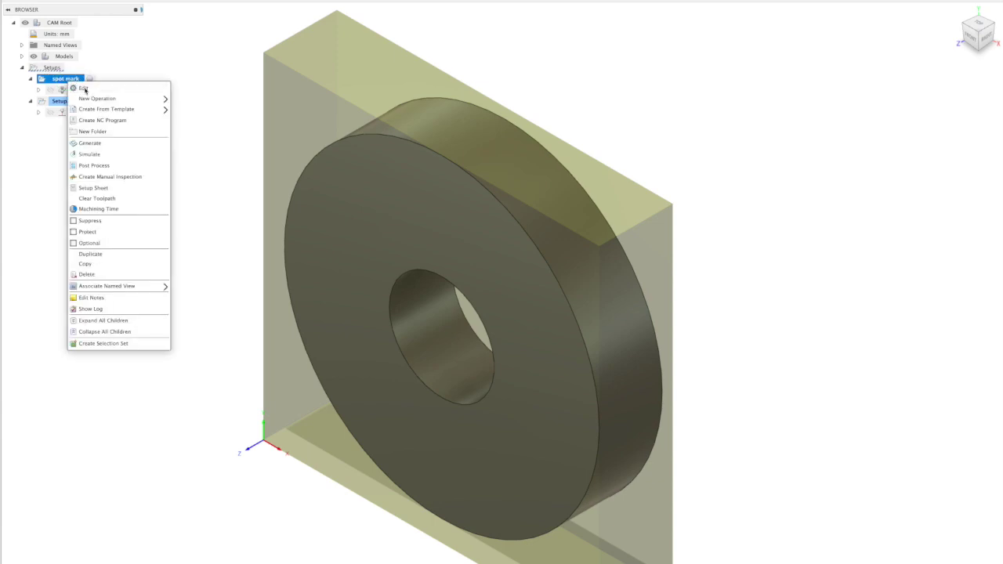
click(82, 87)
click(890, 186)
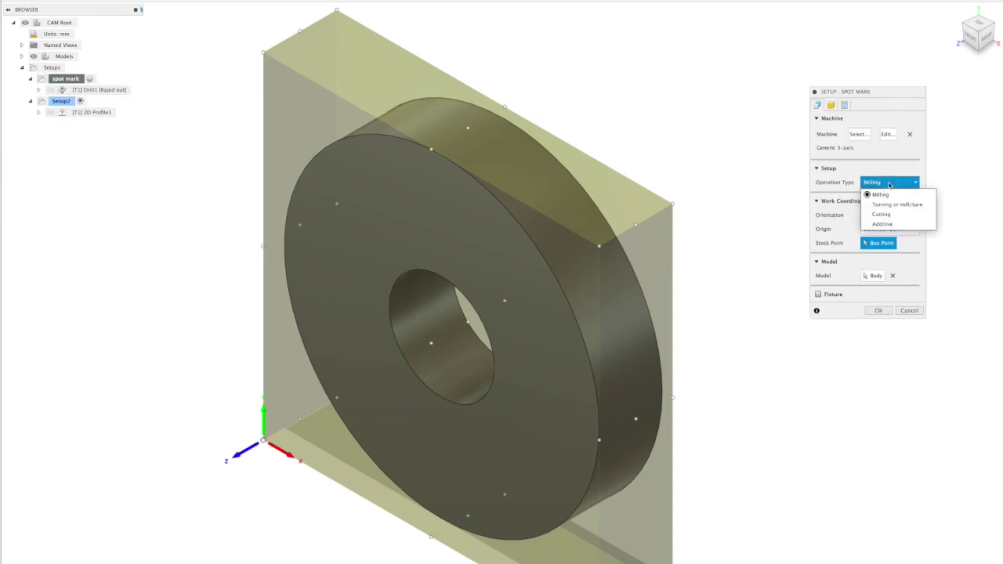
click(883, 215)
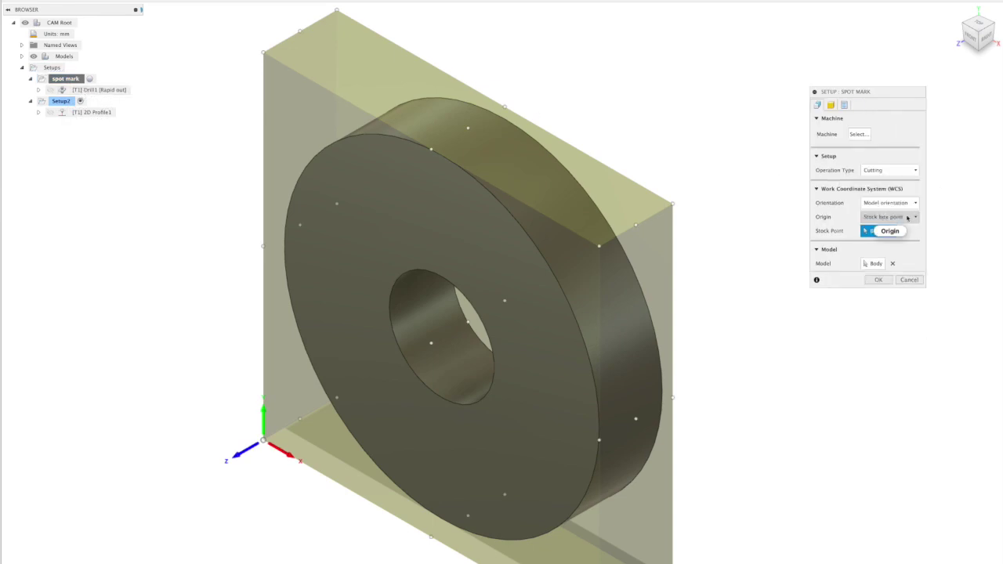
click(878, 279)
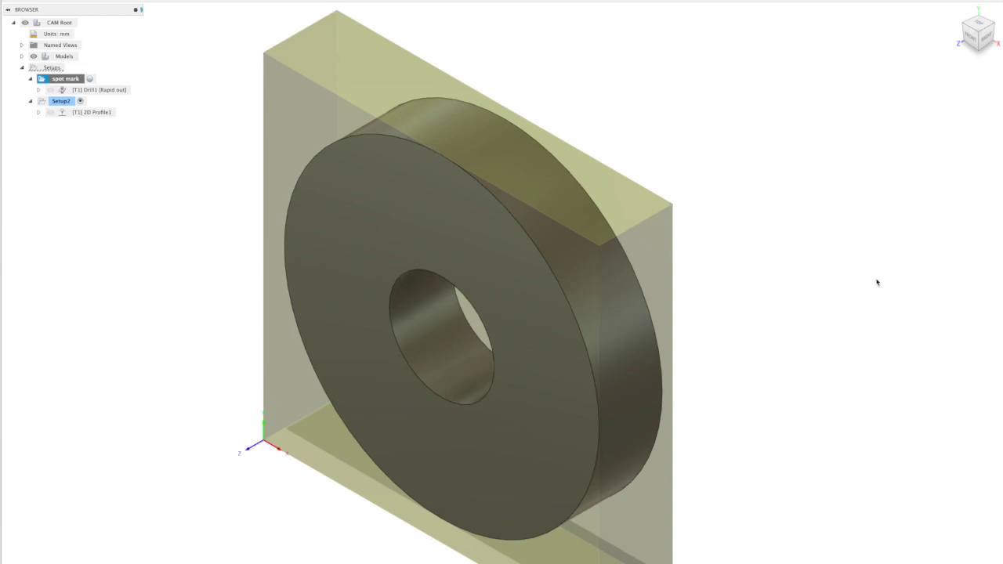
- Rename Setup2 as "cut"
click(61, 103)
click(61, 103)
text(Cu)
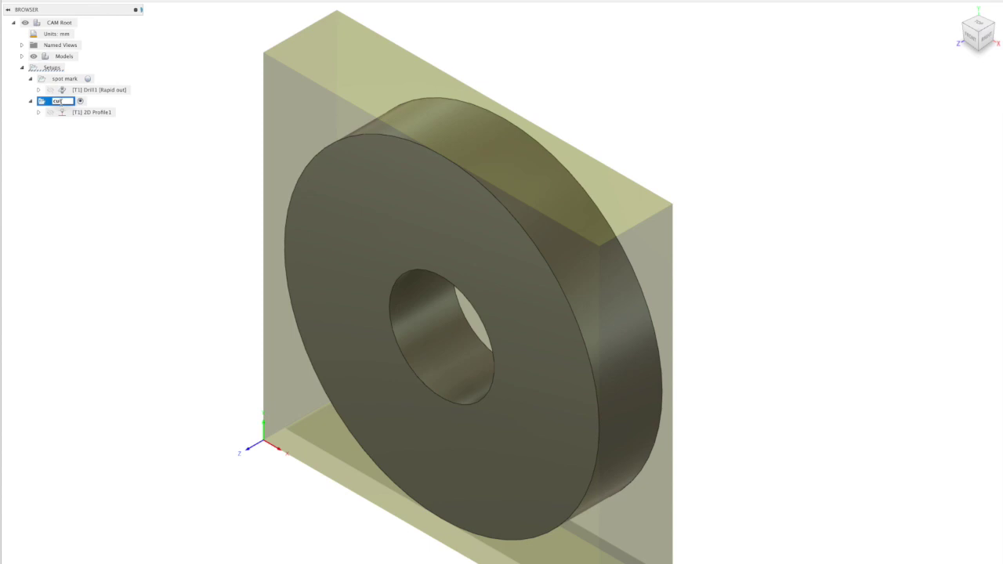
text(t)
key(Return)
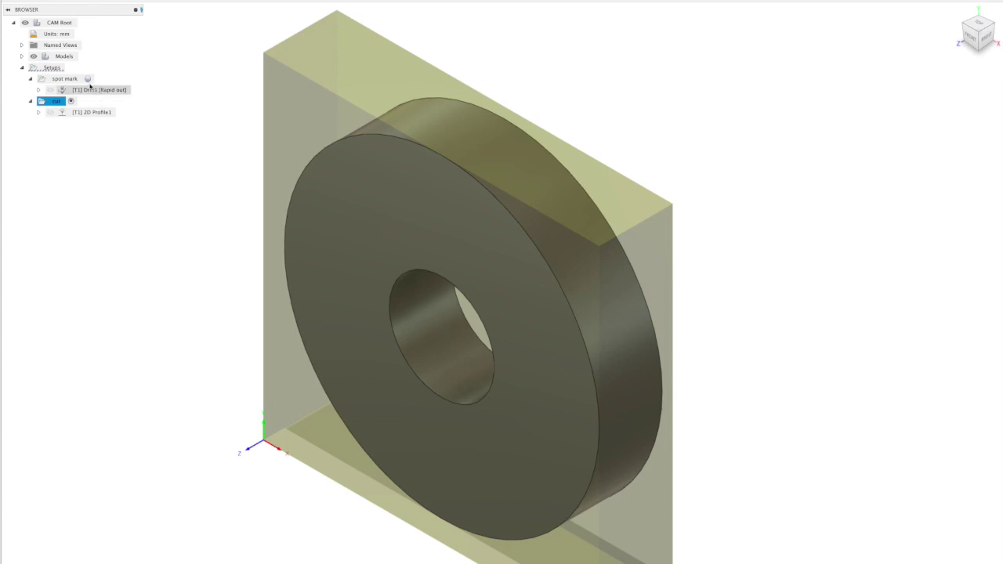
- Start post-processing all setups together from the Setups folder
click(50, 67)
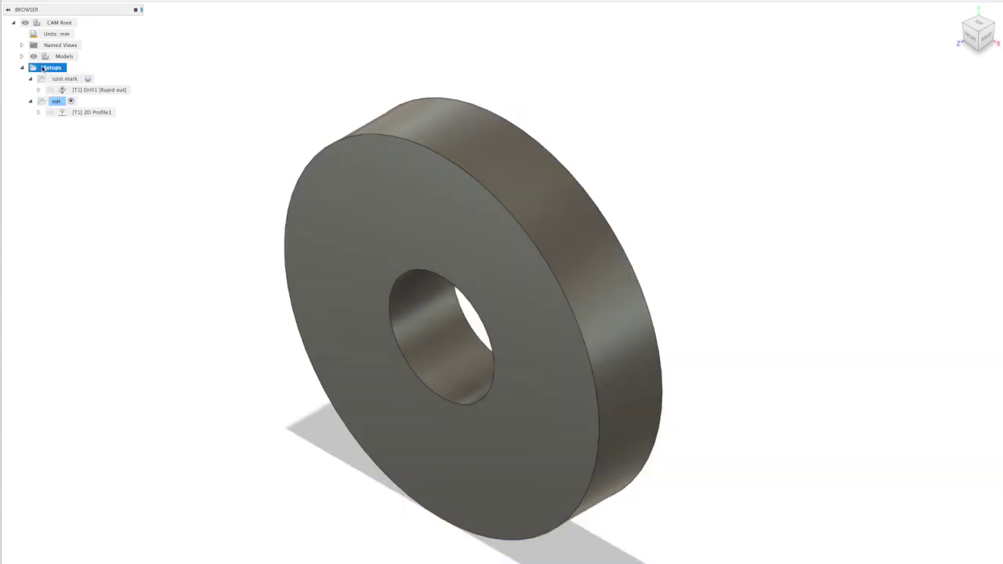
right_click(49, 69)
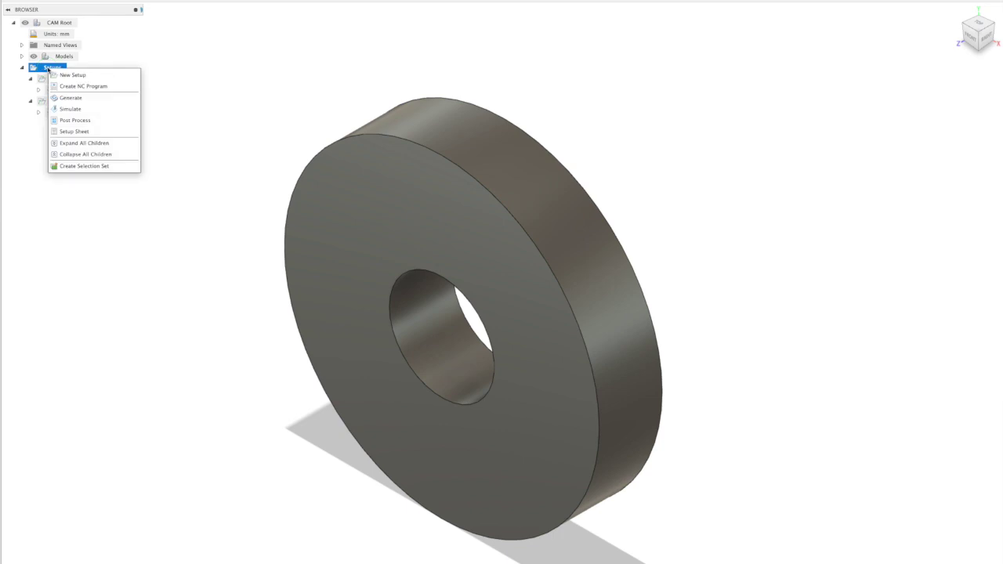
click(74, 120)
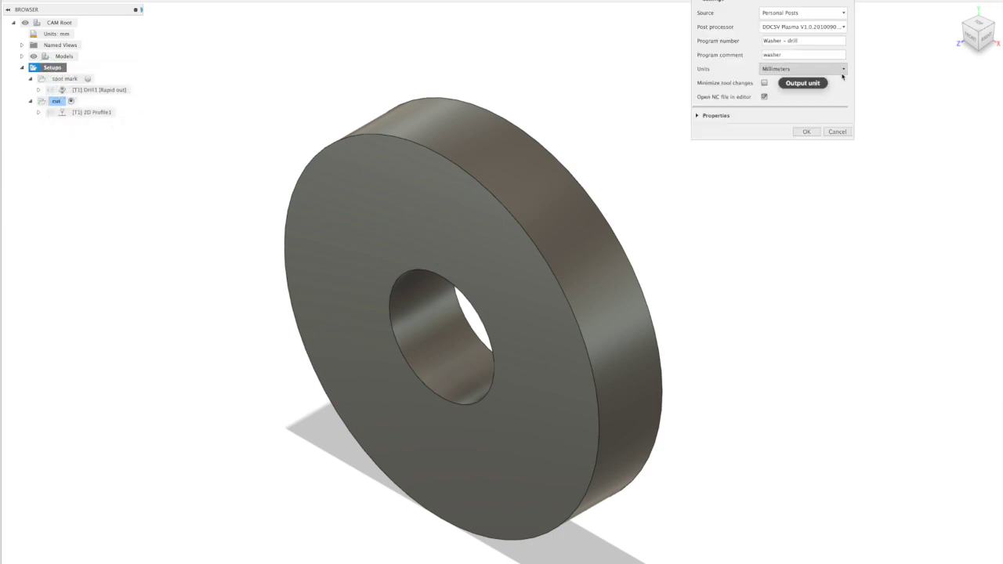
- Switch the post source to Generic Posts and look through the available generic post processors
click(820, 17)
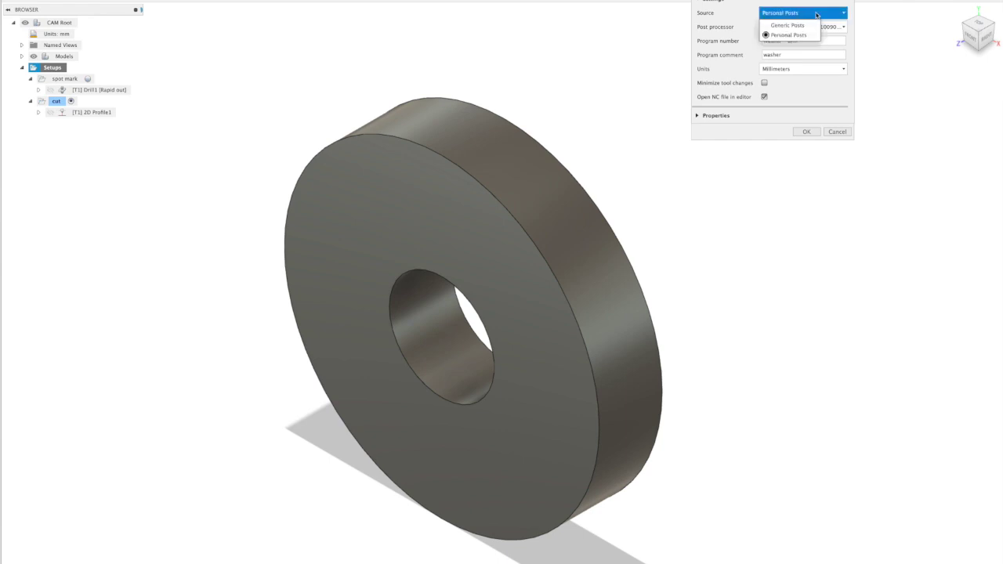
click(789, 24)
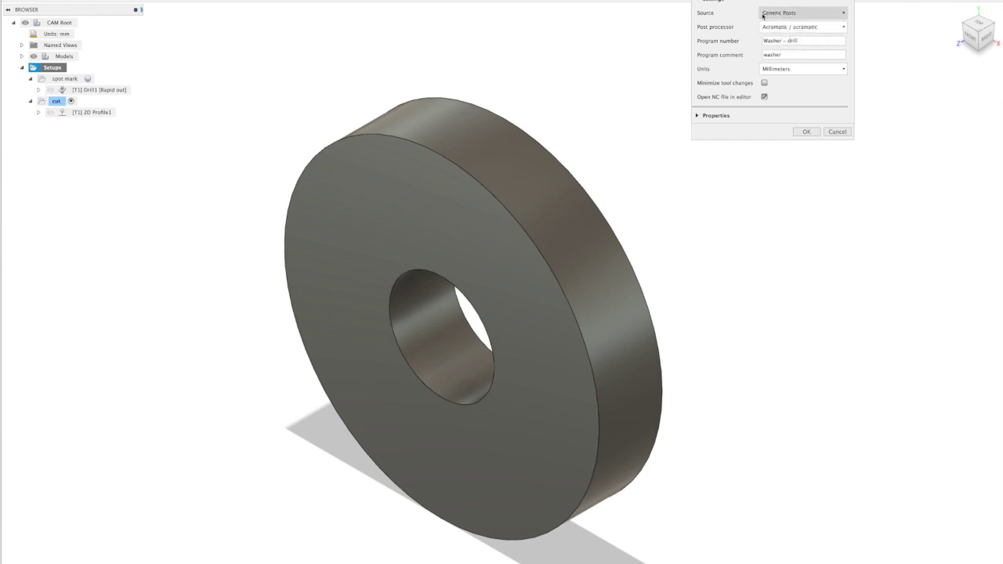
click(802, 28)
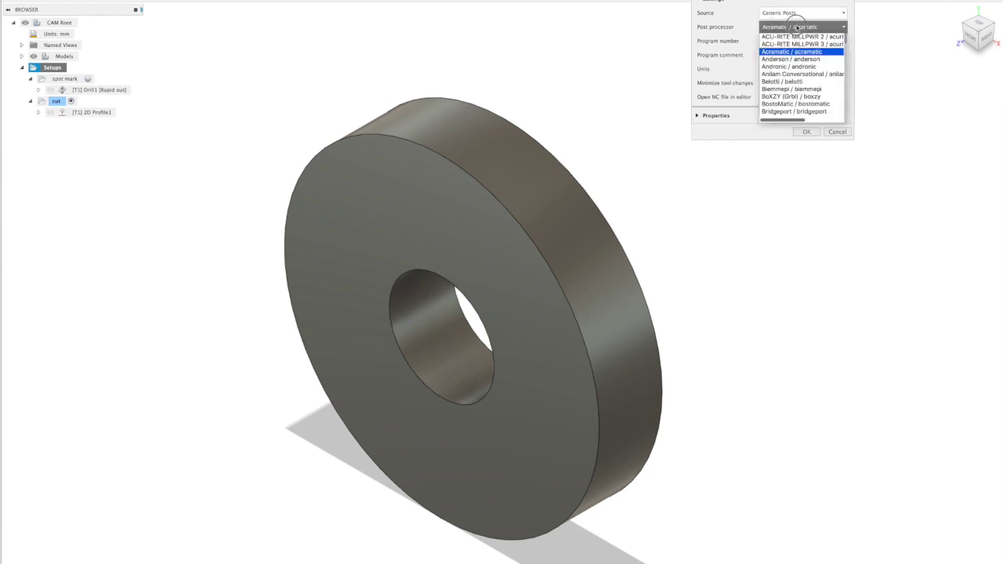
scroll(798, 89, down, 5)
scroll(801, 90, down, 4)
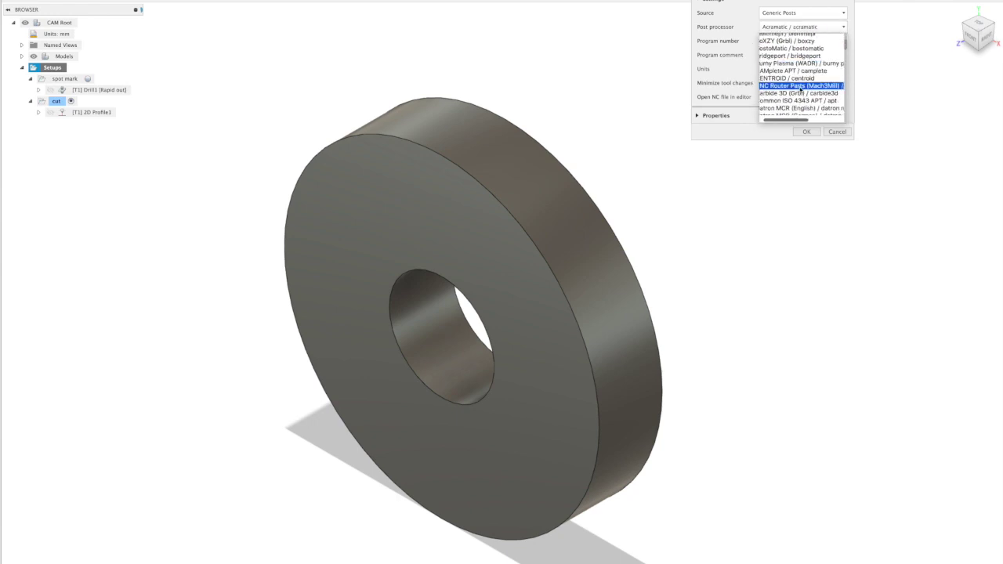
scroll(801, 90, down, 4)
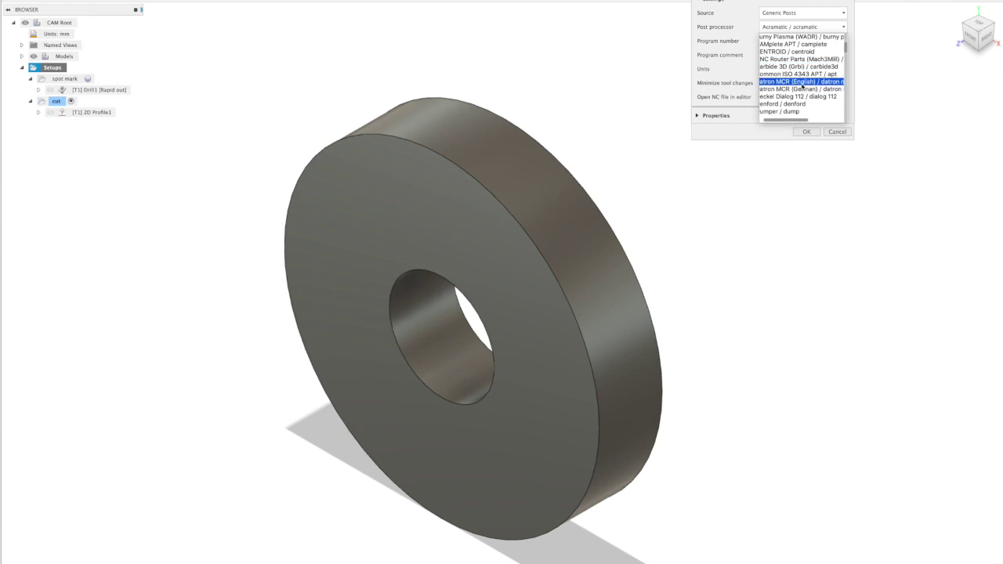
scroll(801, 87, down, 7)
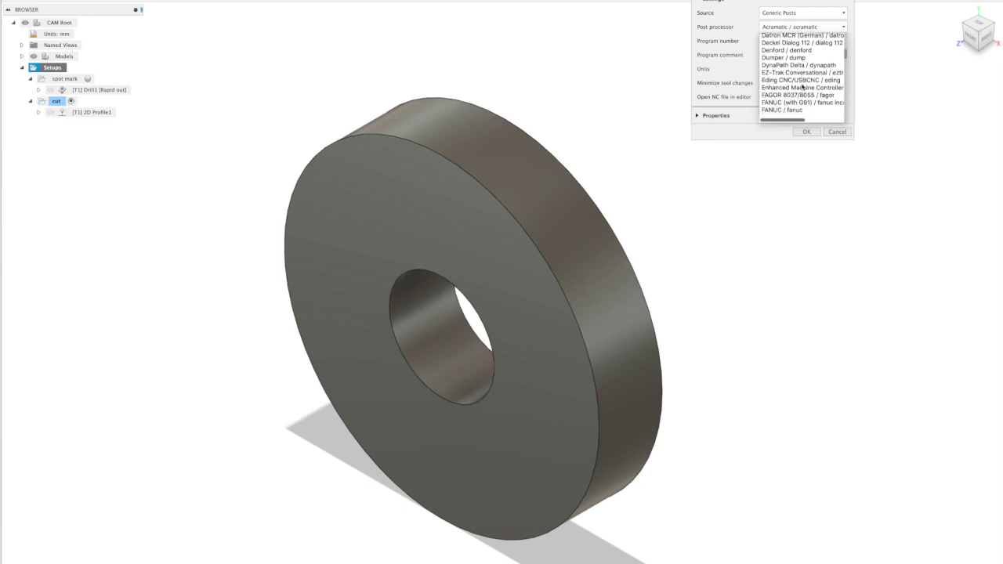
scroll(803, 87, down, 8)
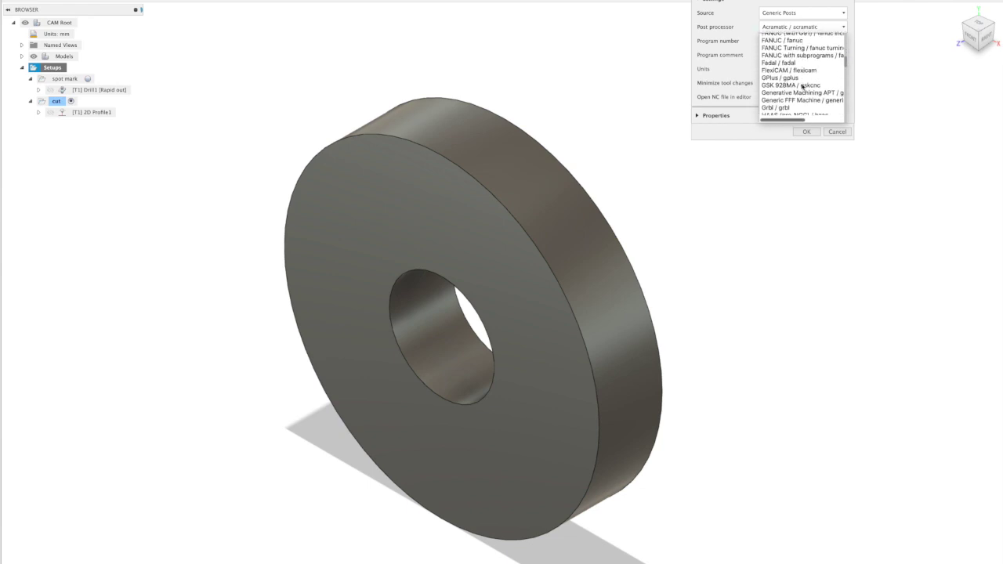
scroll(802, 87, down, 2)
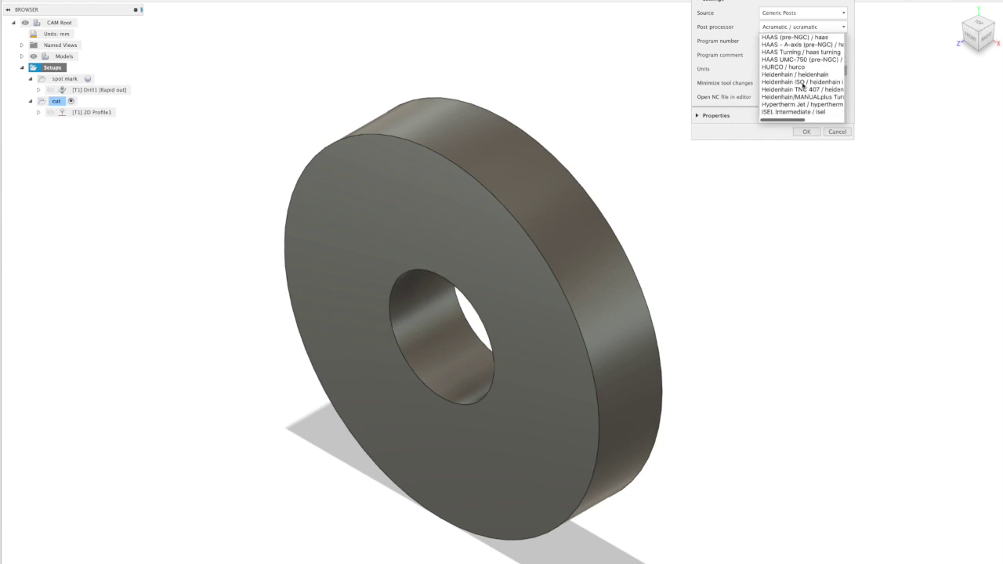
scroll(802, 87, up, 15)
click(779, 27)
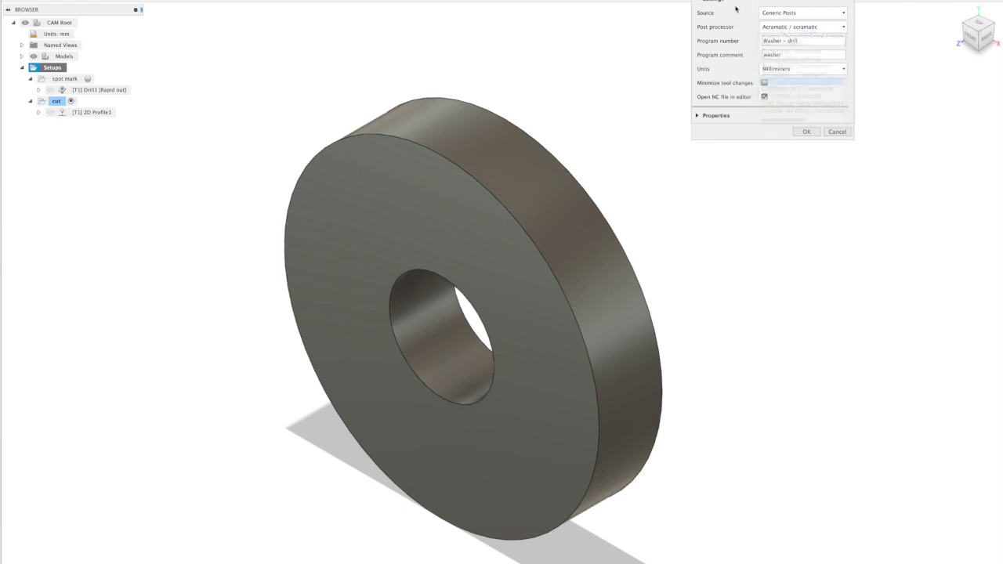
- Set the post source to Personal Posts and choose the DDCSV Plasma V1.0 post processor
click(778, 14)
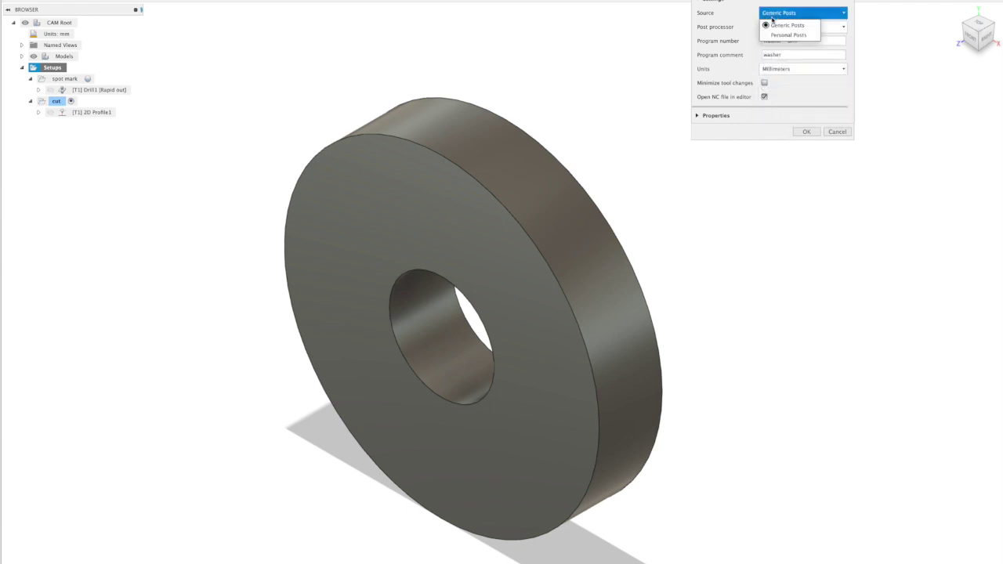
click(780, 35)
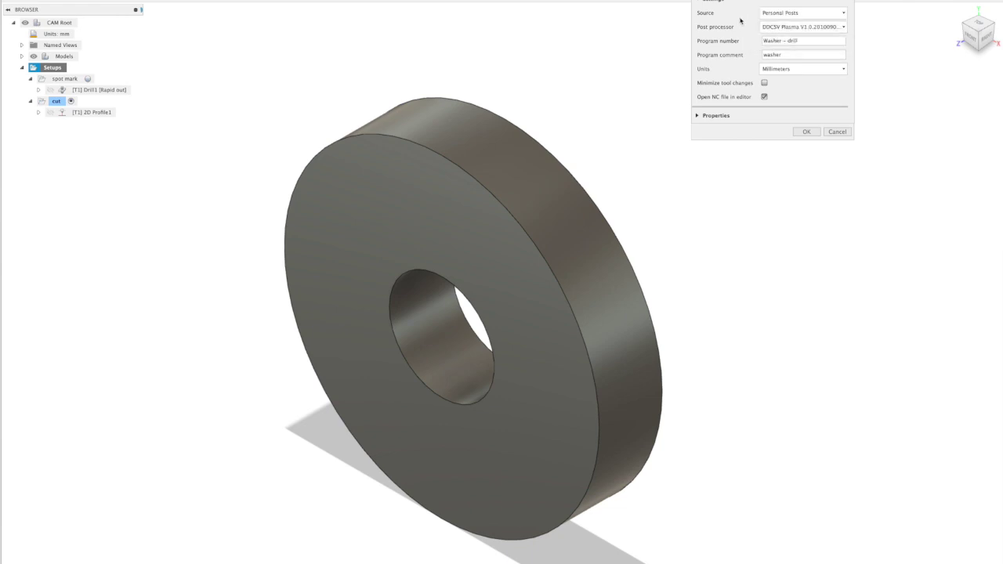
click(843, 28)
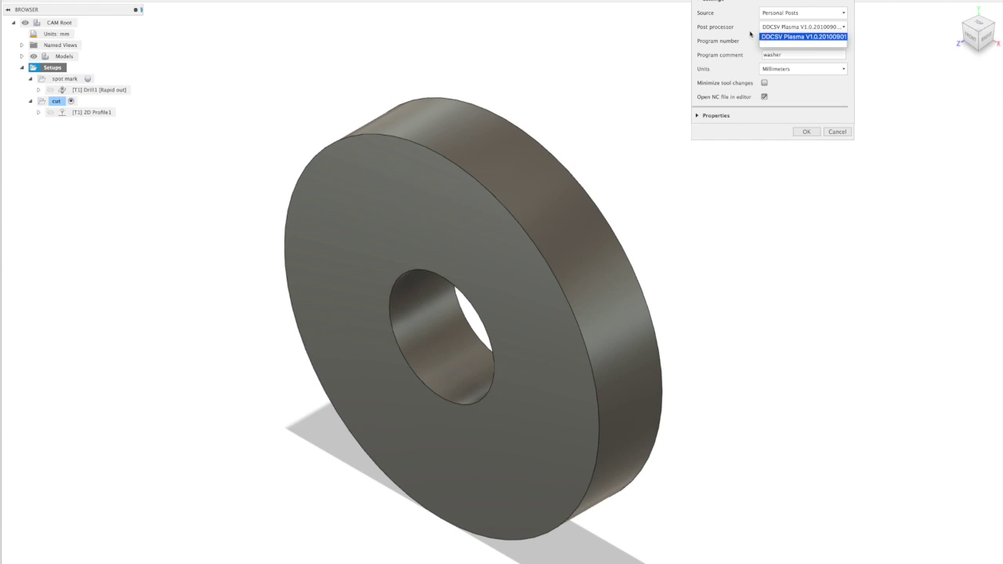
click(798, 37)
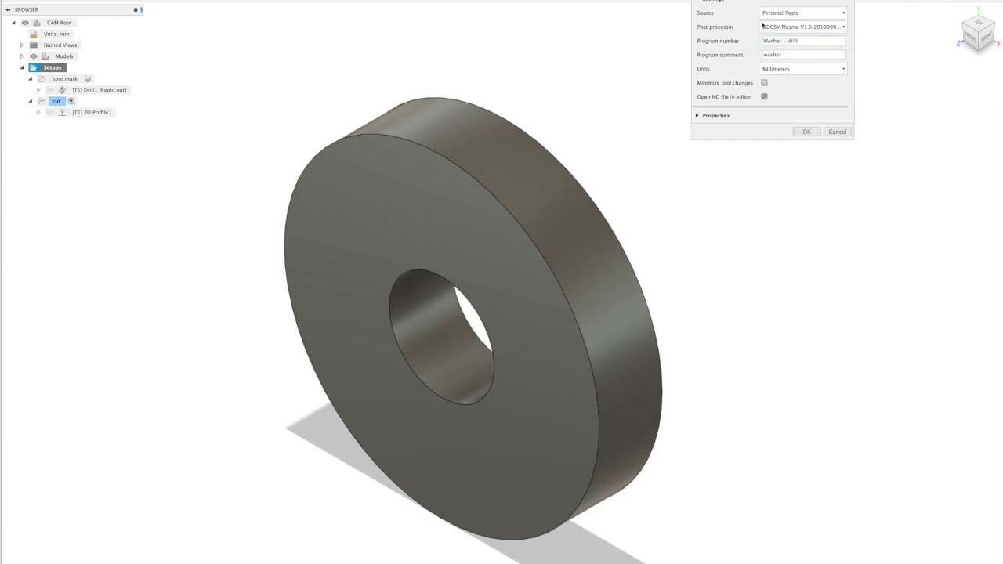
- Set the program number to "Washer 30mm" and the program comment to "washer cutting and spot marking"
click(796, 41)
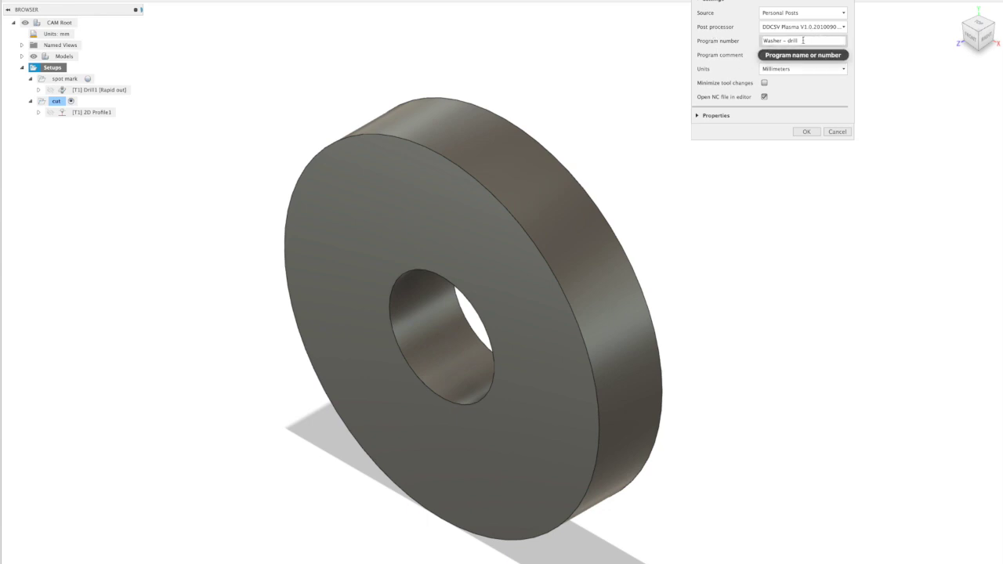
drag(797, 41, 782, 41)
text(30mm)
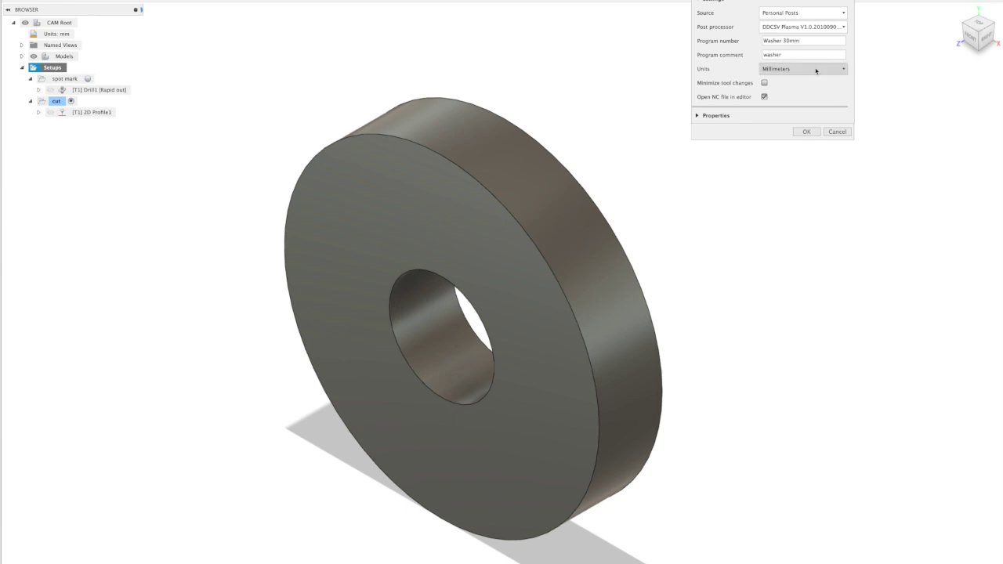
click(799, 55)
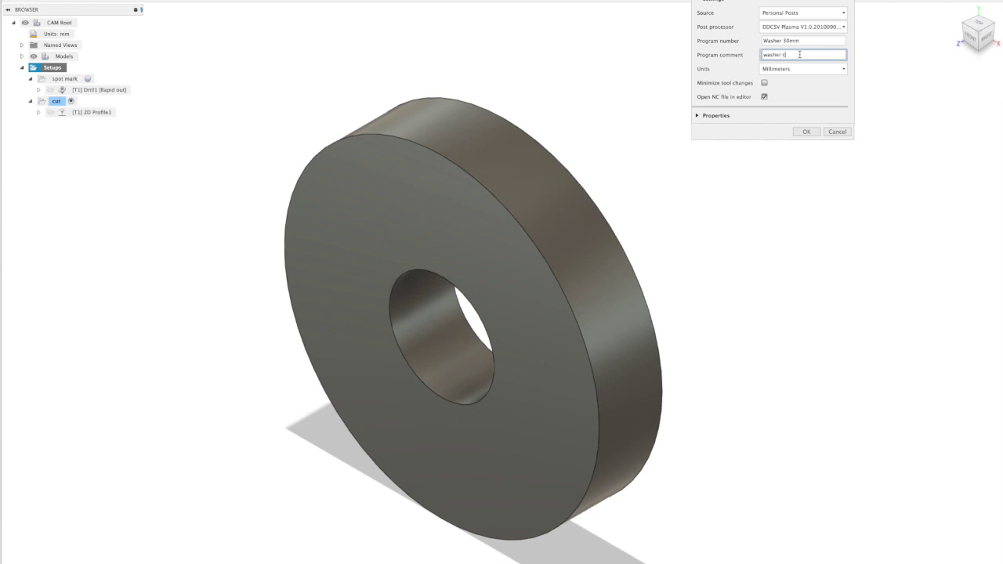
text(cutting and spot marking)
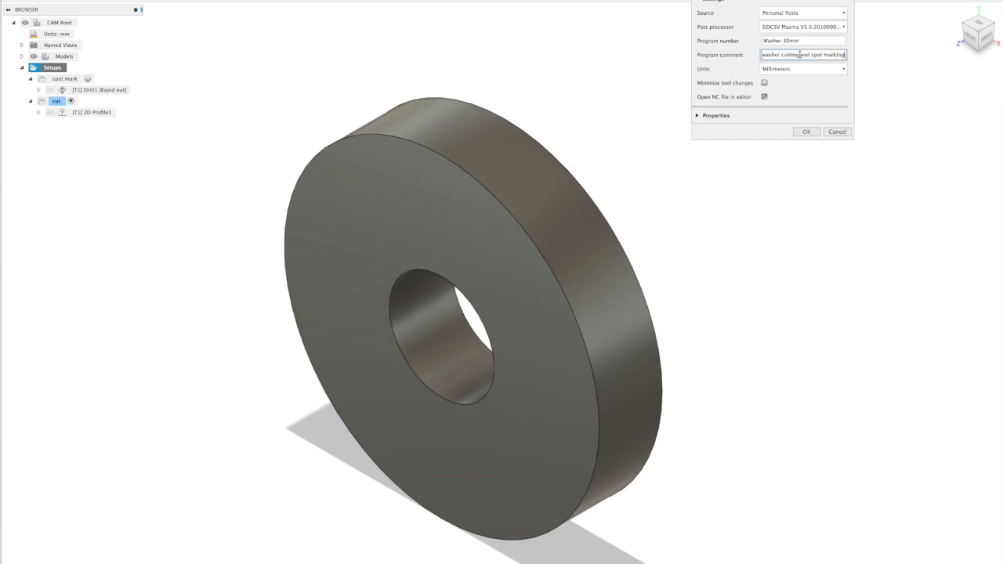
- Review the post processor properties and save the posted program as Washer 30mm.tap in the nc folder
click(696, 116)
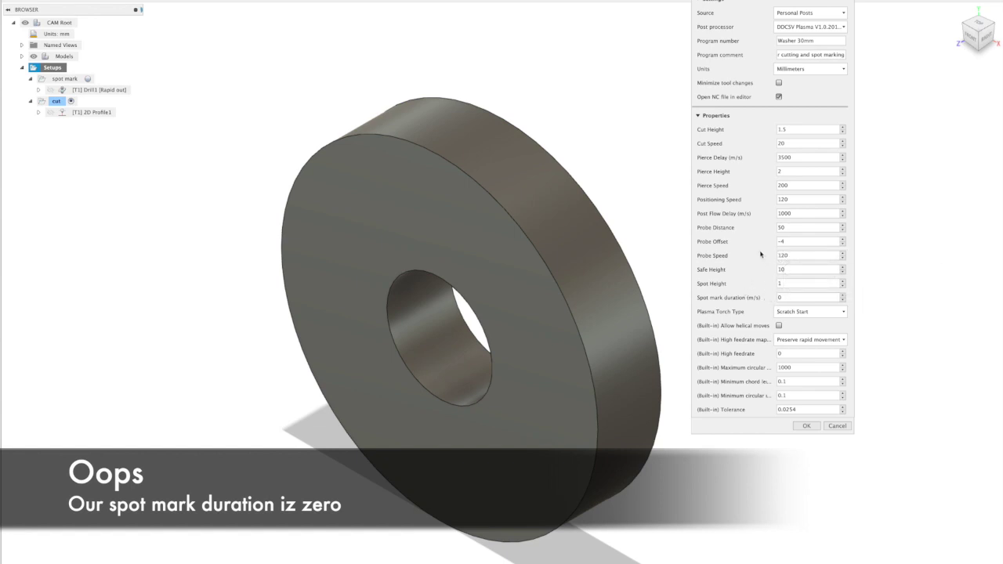
click(807, 427)
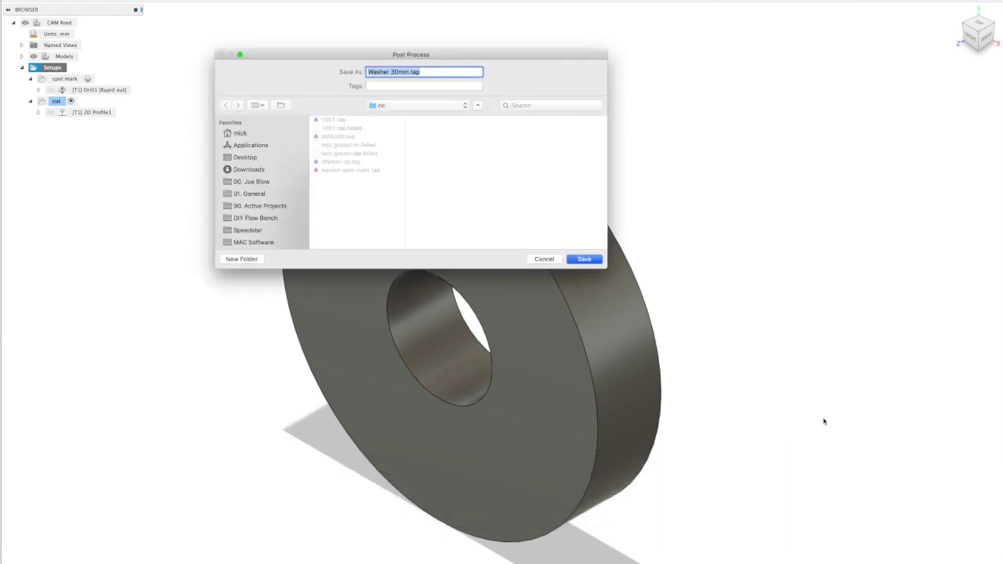
click(584, 258)
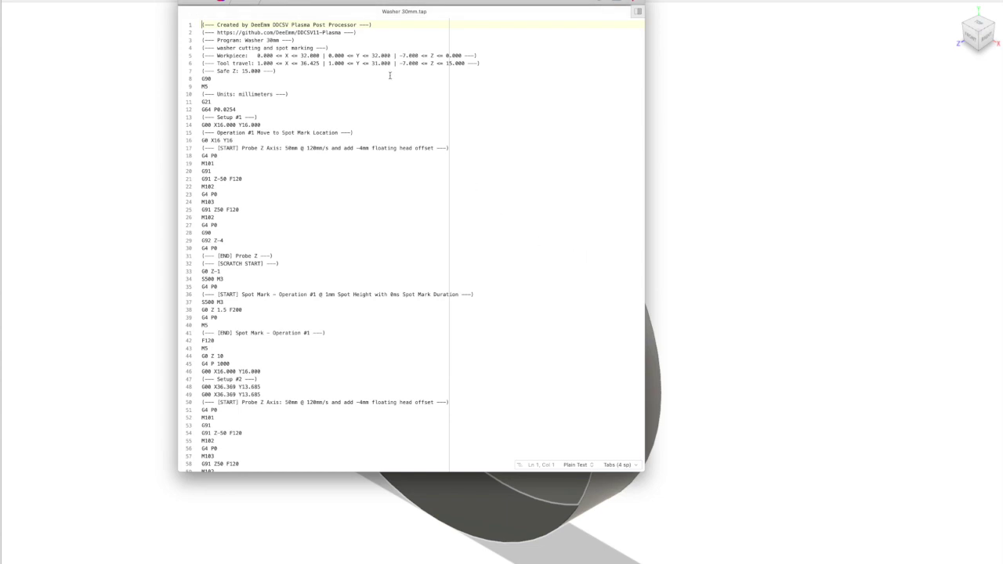
- Bring the Nova editor window fully into view and examine the Setup #1, spot location, Z probing and scratch start lines
drag(433, 1, 512, 23)
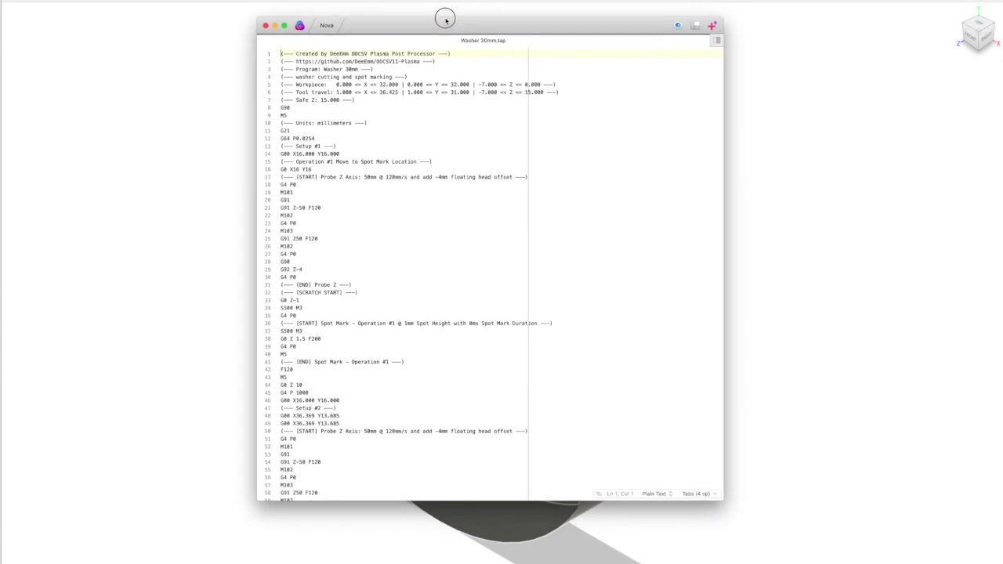
drag(448, 17, 446, 18)
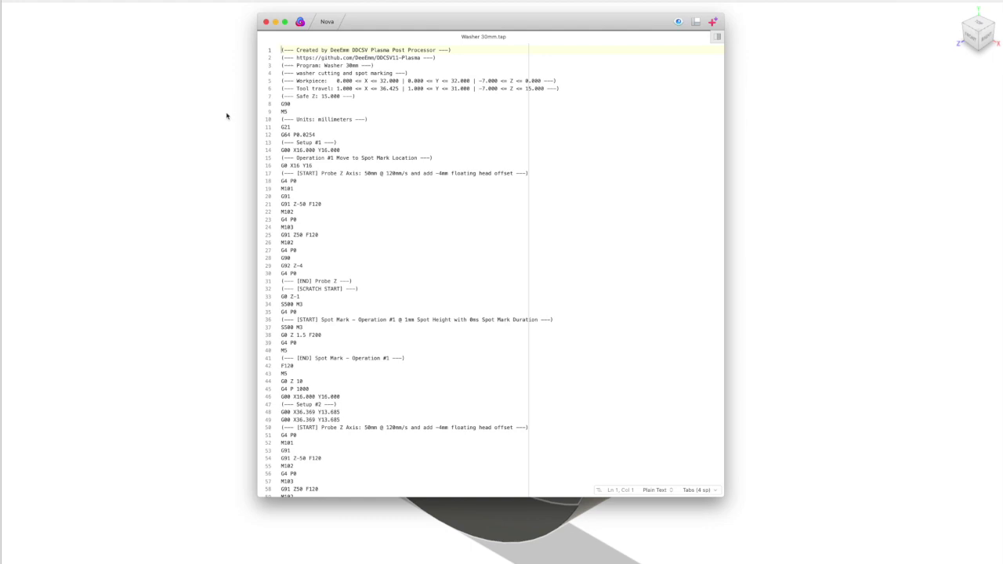
drag(337, 142, 279, 143)
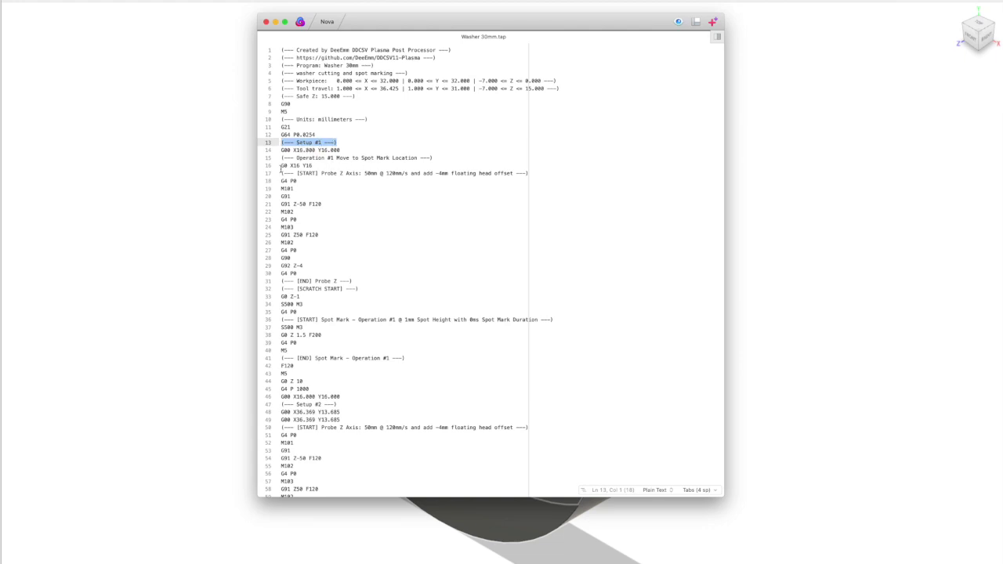
mouse_move(279, 157)
mouse_down()
mouse_move(435, 157)
mouse_move(275, 167)
mouse_up()
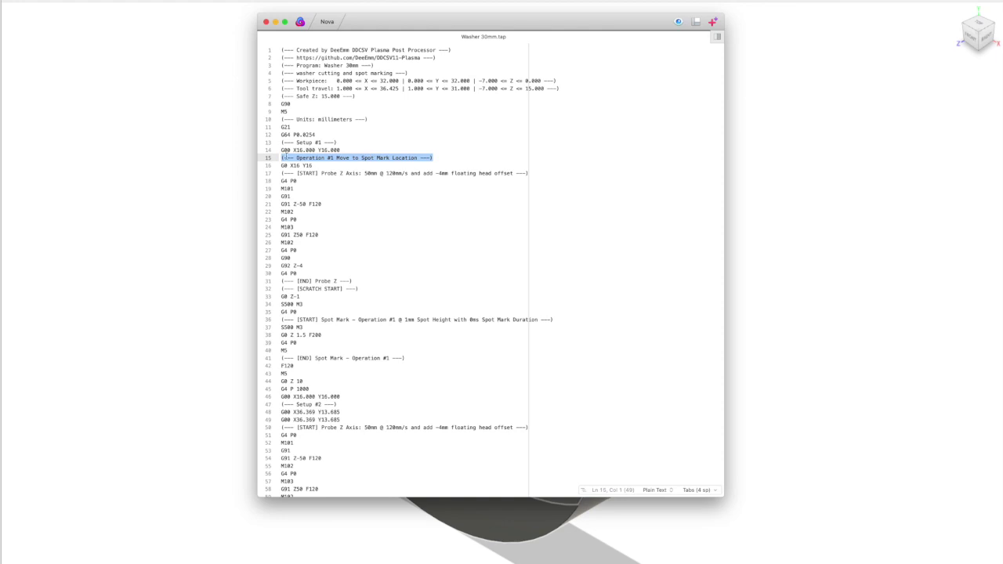
drag(283, 175, 535, 174)
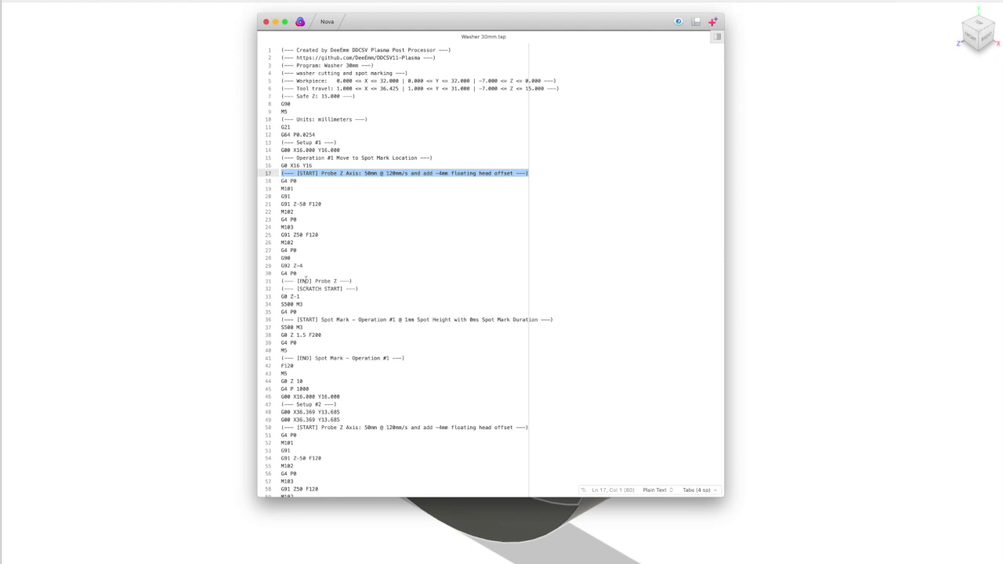
drag(282, 288, 314, 308)
- Examine the Operation #1 spot mark block, from its start comment through the torch-on, height, G4 P0 delay and M5 lines
scroll(447, 284, down, 3)
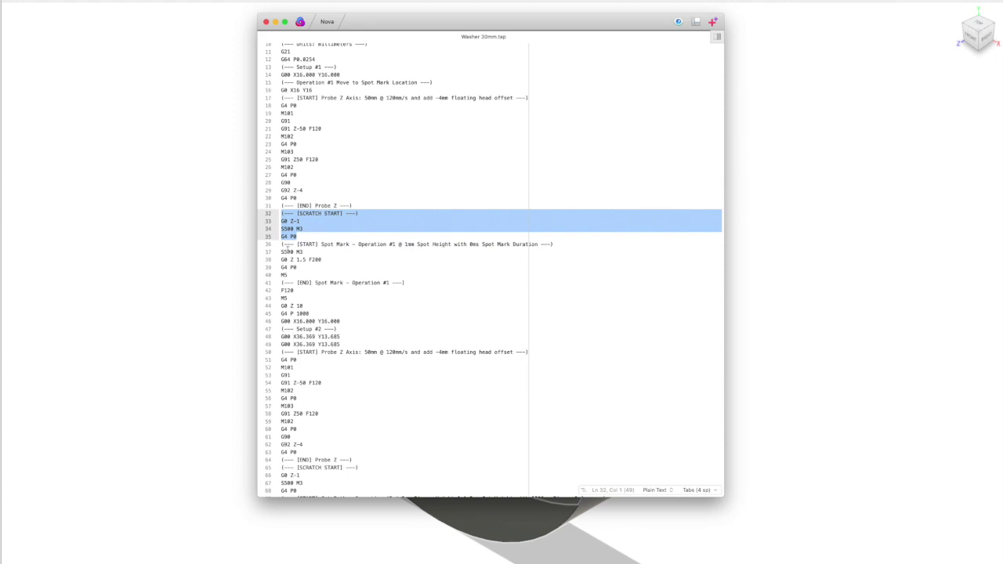
drag(282, 244, 546, 248)
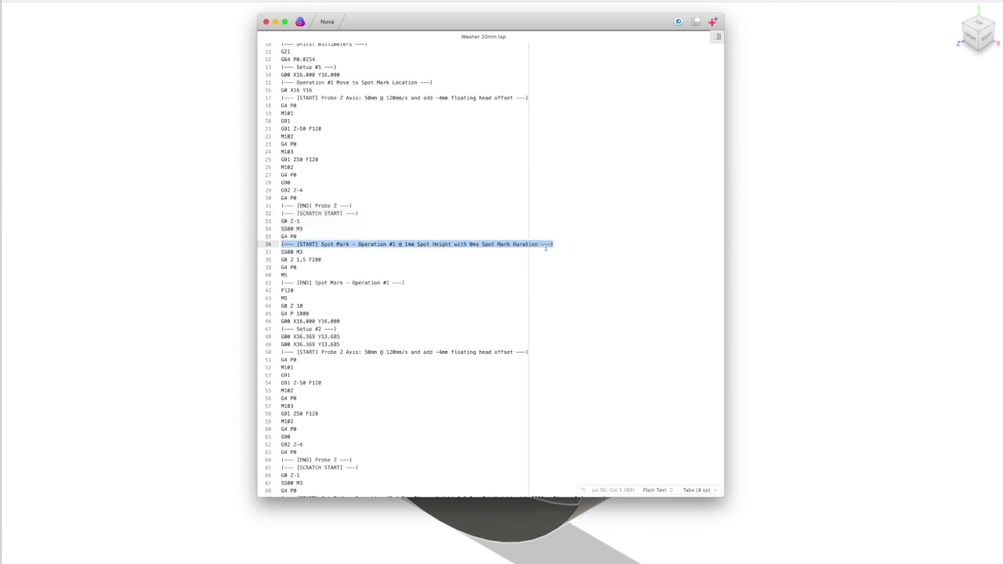
drag(304, 253, 276, 267)
click(298, 267)
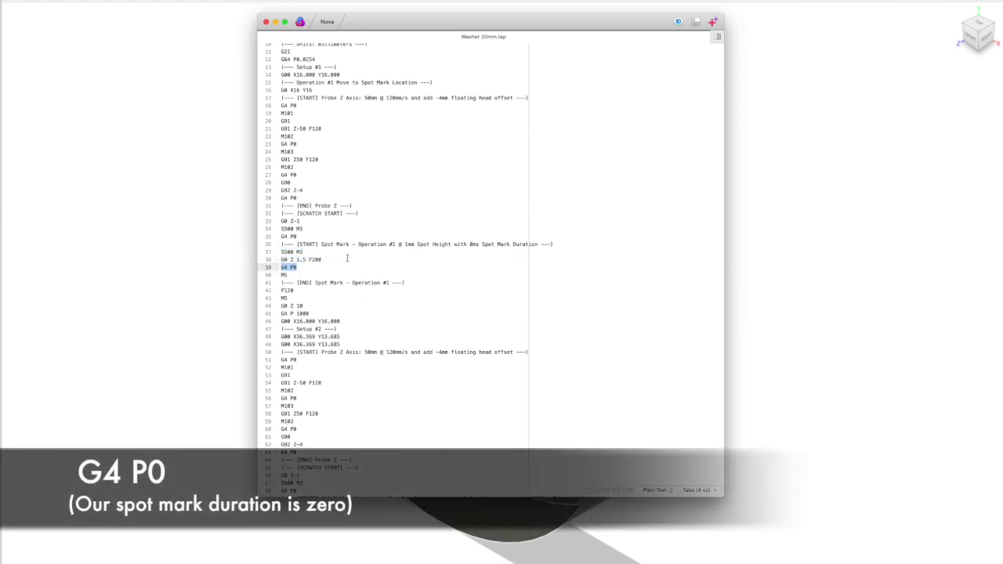
scroll(314, 271, down, 1)
drag(294, 265, 279, 264)
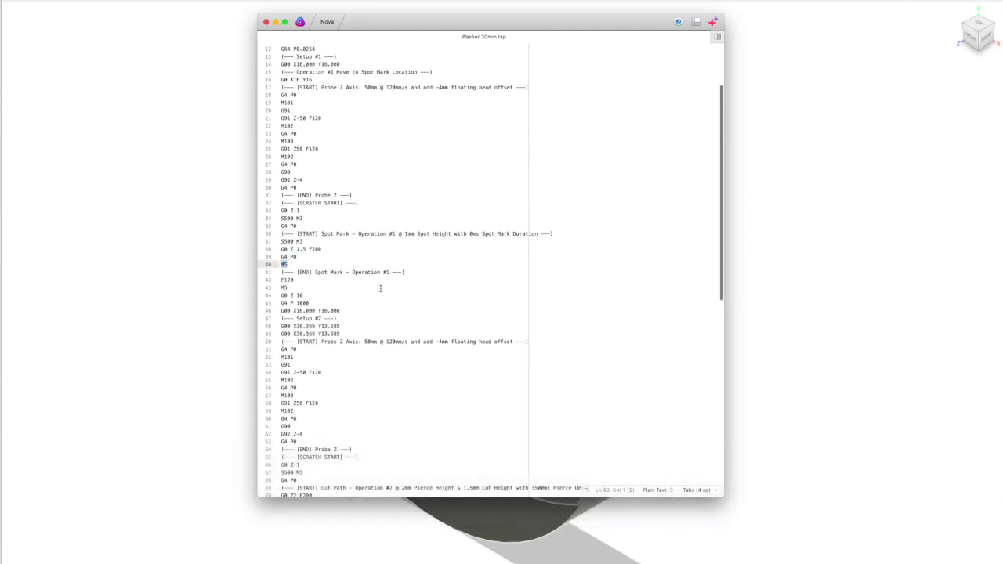
- Examine the Setup #2 comment and the two rapid moves to X36.369 Y13.685 that follow it
scroll(380, 288, down, 6)
scroll(386, 242, down, 1)
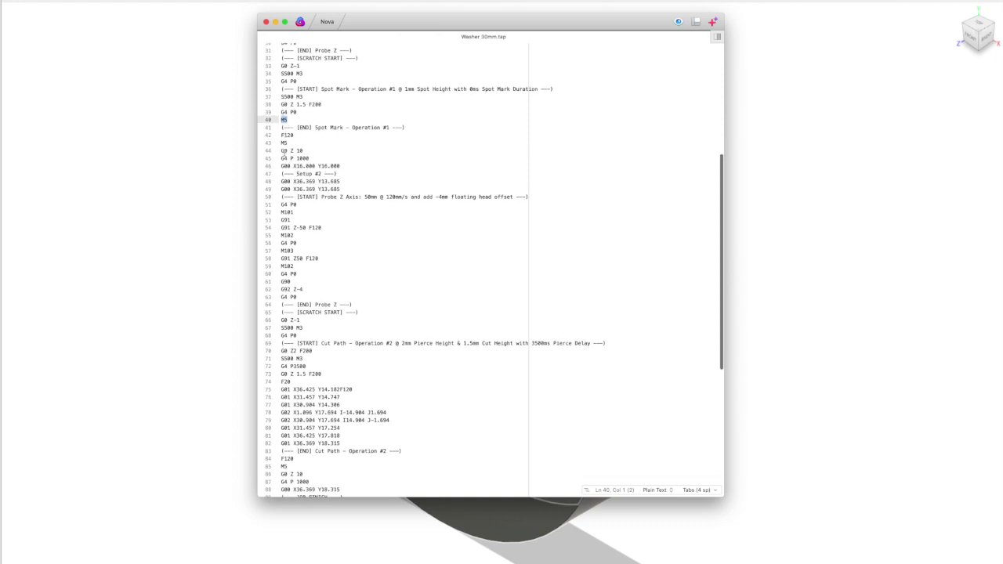
drag(282, 173, 349, 174)
scroll(407, 181, down, 1)
scroll(406, 181, down, 5)
click(342, 130)
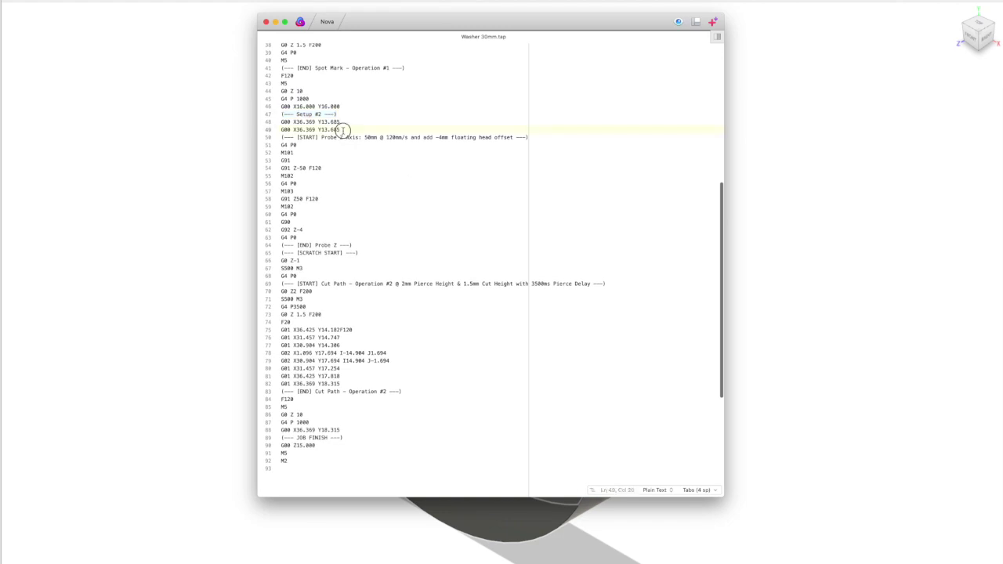
drag(342, 130, 271, 123)
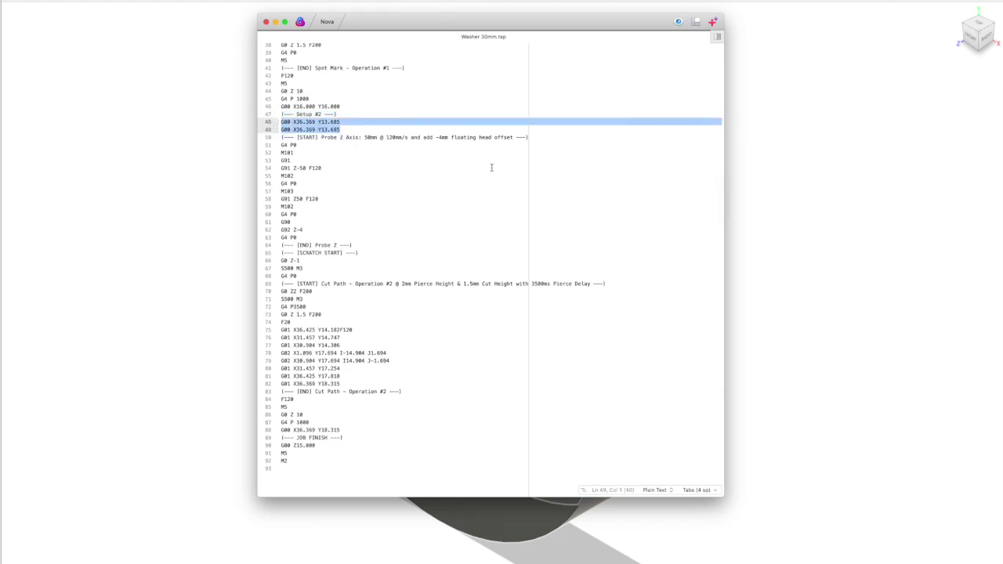
- Examine the Z-axis probing comment and the scratch start lines in the Setup #2 section
scroll(490, 173, down, 5)
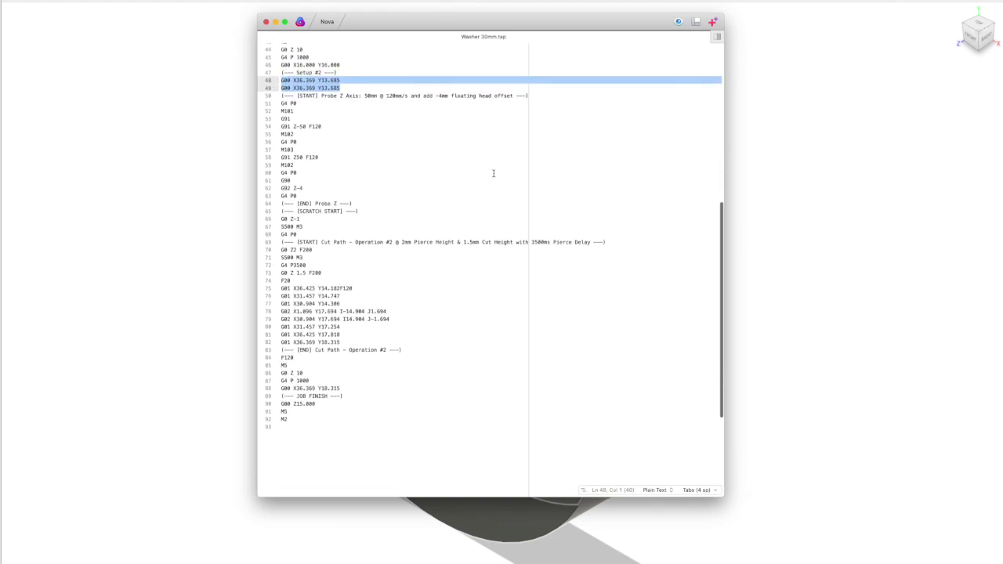
scroll(493, 173, down, 2)
drag(281, 84, 530, 81)
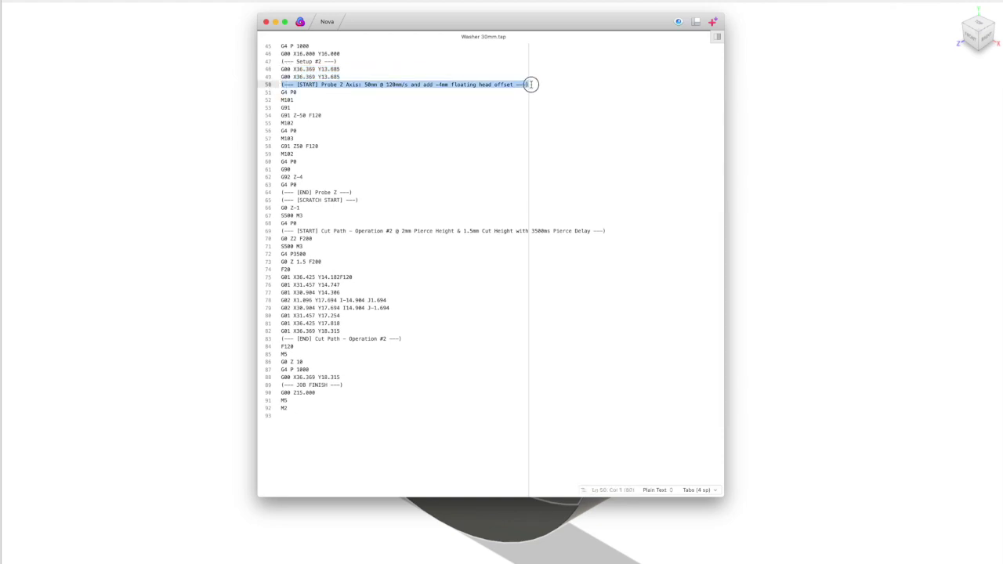
scroll(310, 180, down, 5)
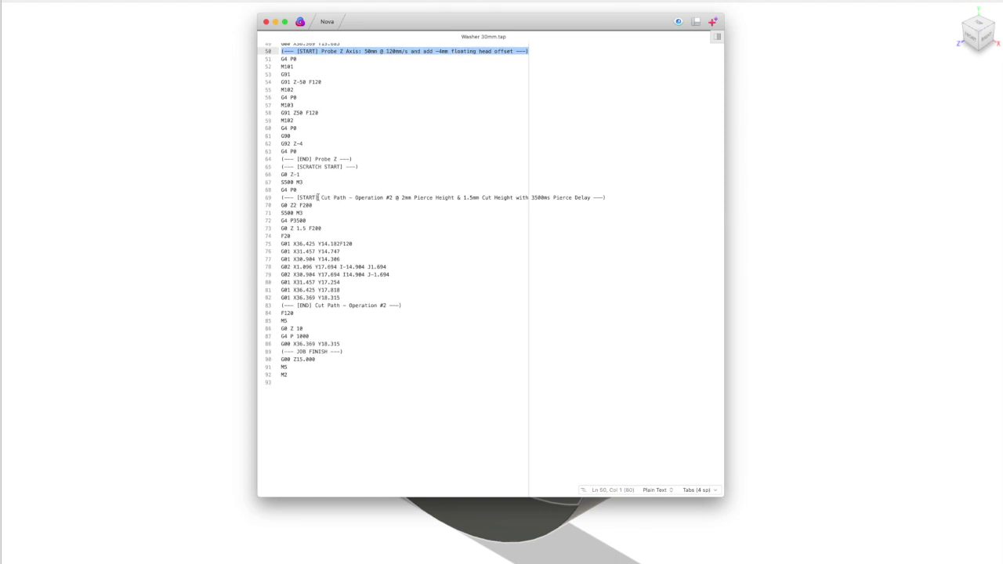
drag(281, 166, 363, 179)
- Examine the Operation #2 cut path, covering its torch-on line, G01 and G02 cutting moves and end comment
scroll(363, 179, down, 5)
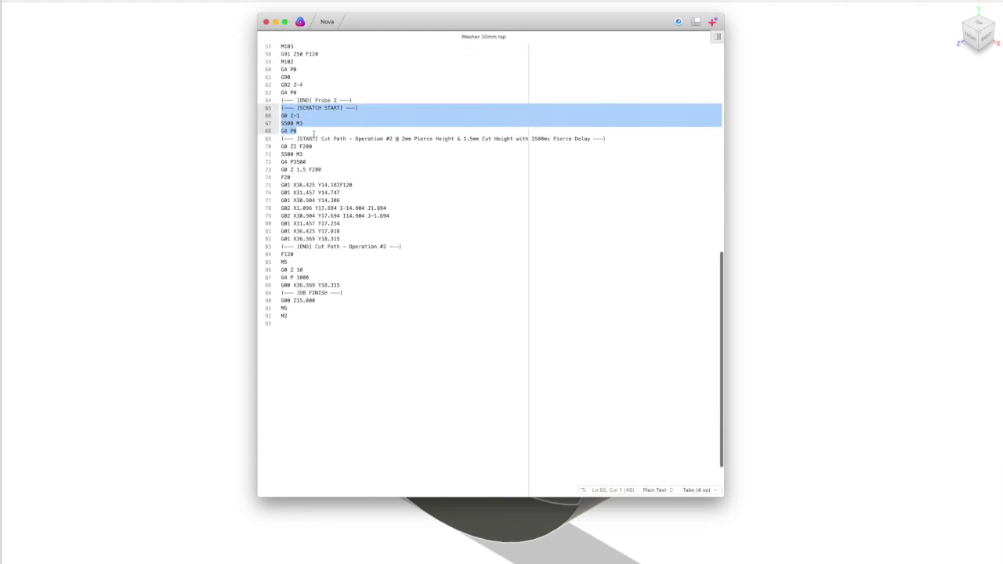
drag(309, 155, 280, 154)
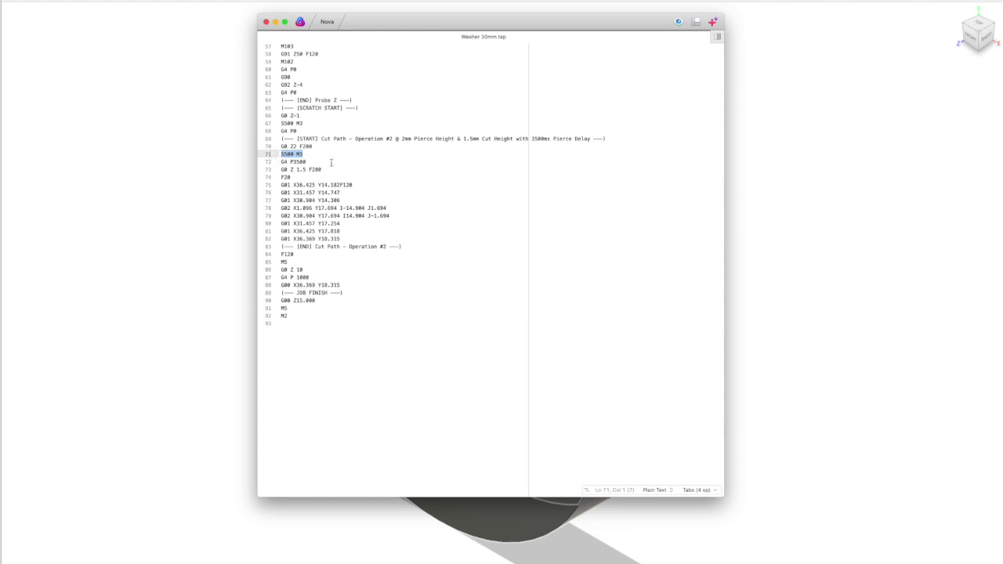
scroll(330, 162, down, 3)
drag(276, 148, 418, 207)
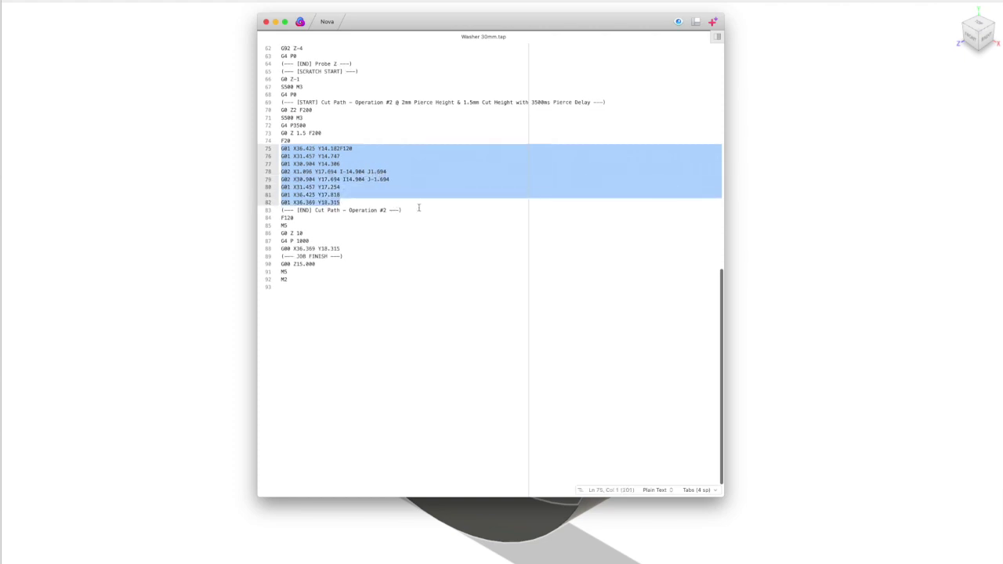
scroll(417, 205, down, 3)
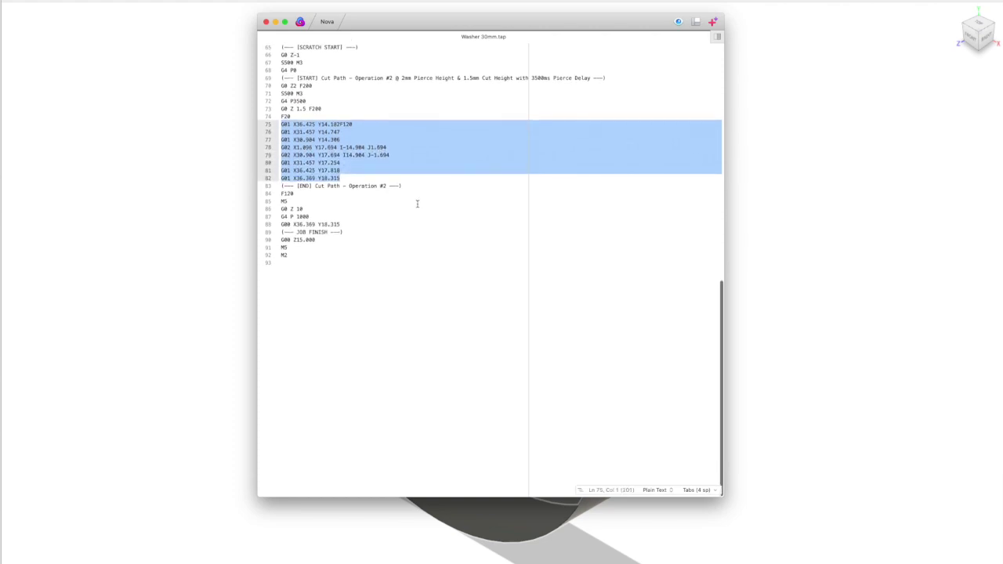
drag(280, 186, 411, 190)
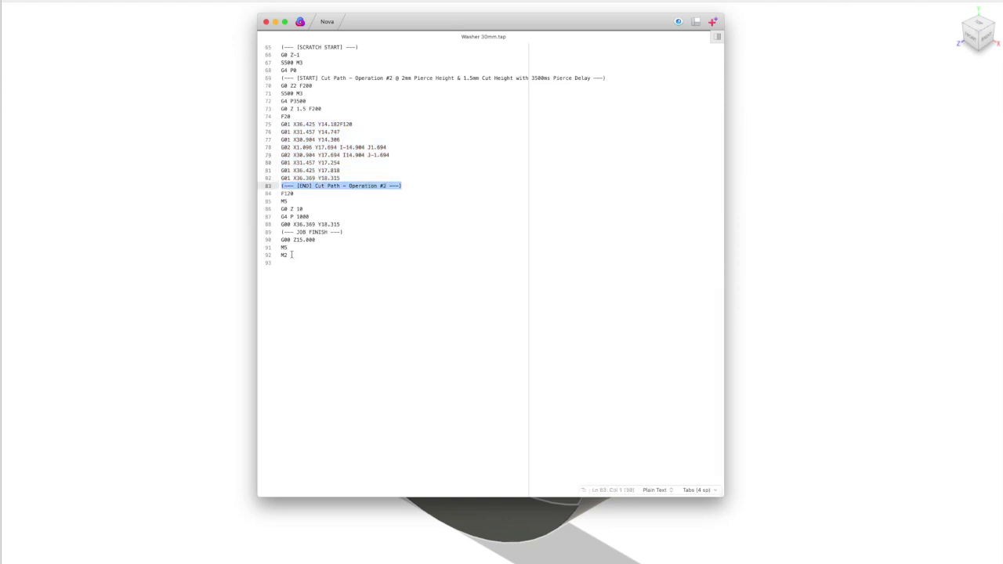
- Return to the start of the G-code, close the Washer 30mm.tap window and switch to Fusion 360
scroll(370, 288, up, 15)
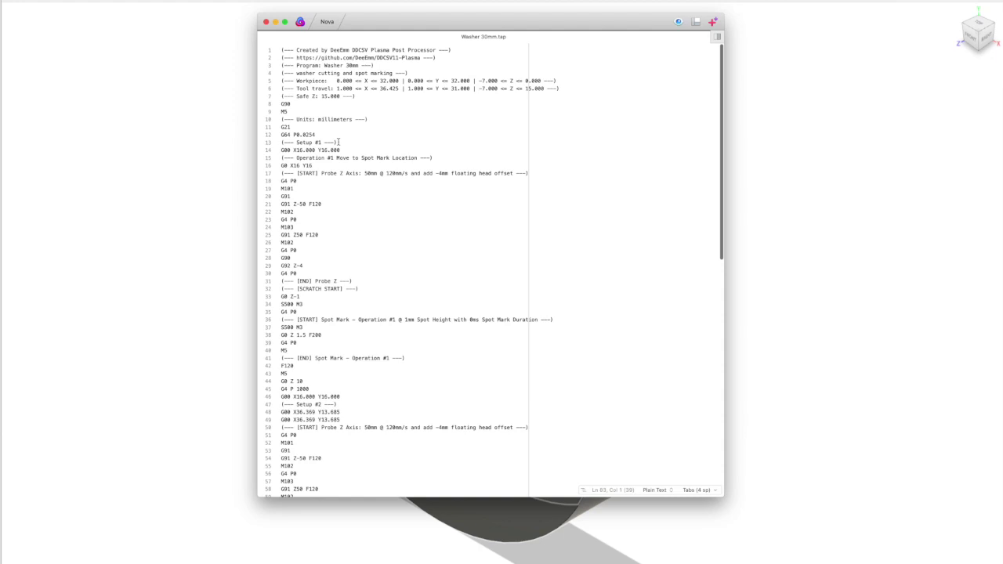
click(265, 22)
key(super+Tab)
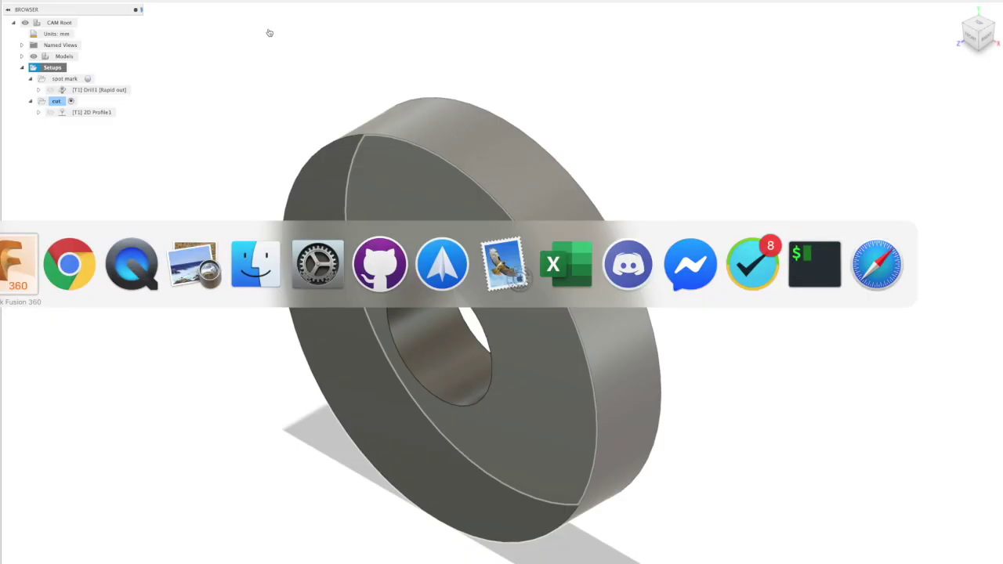